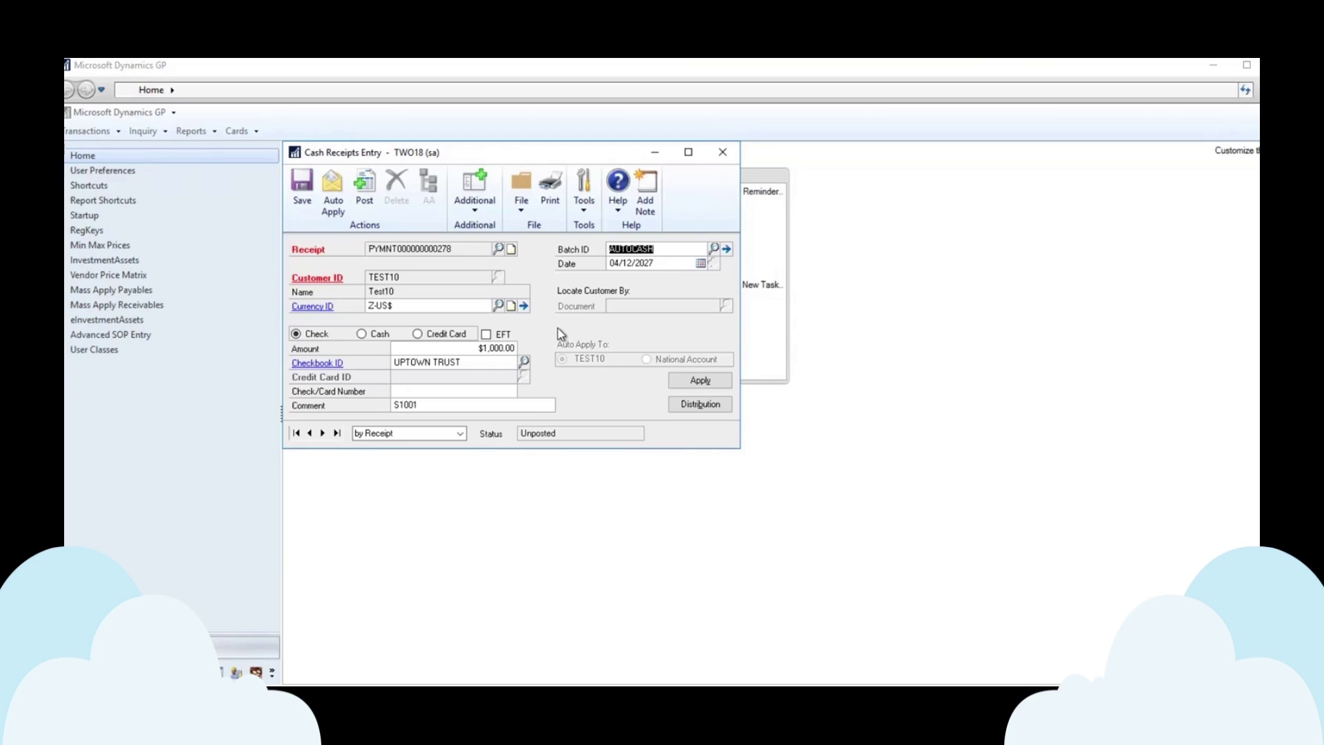
# Print the TEST10 cash receipt to screen, widen it to show the $1,000.00 amount, then close it.
pyautogui.click(475, 196)
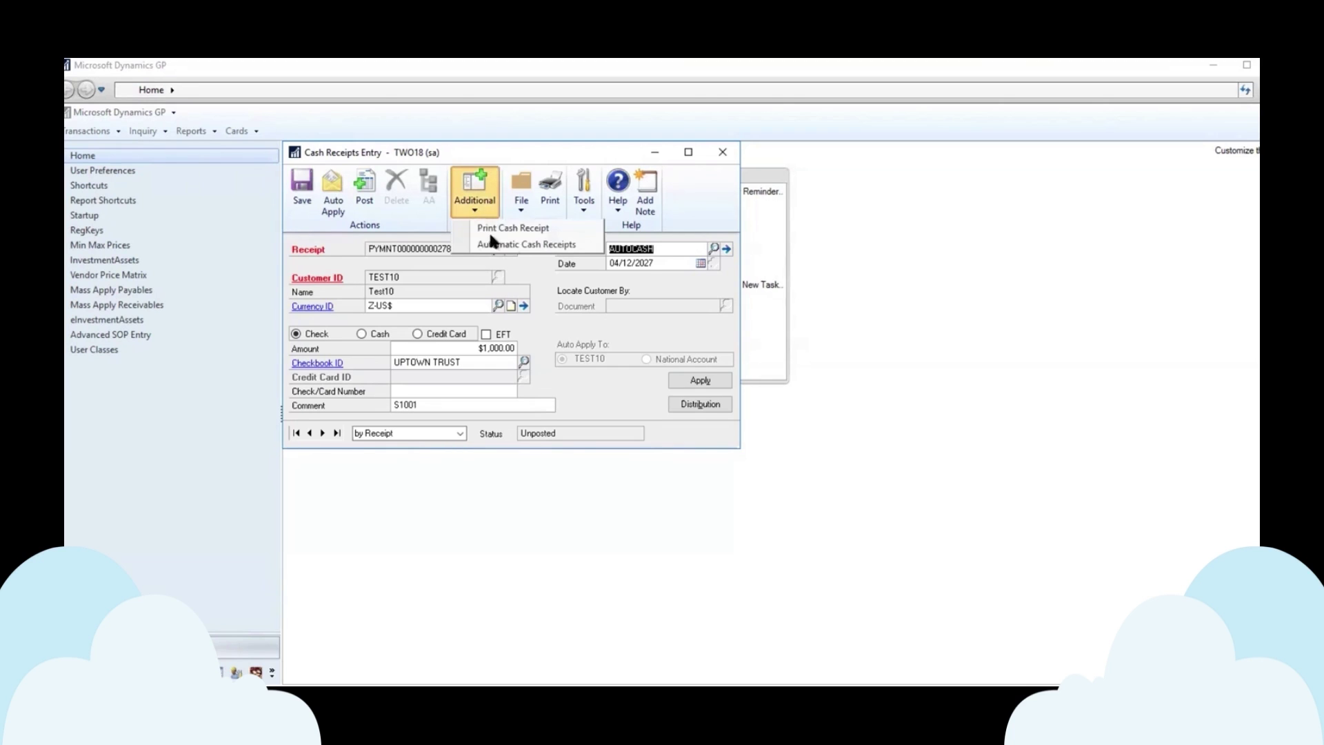
pyautogui.click(558, 233)
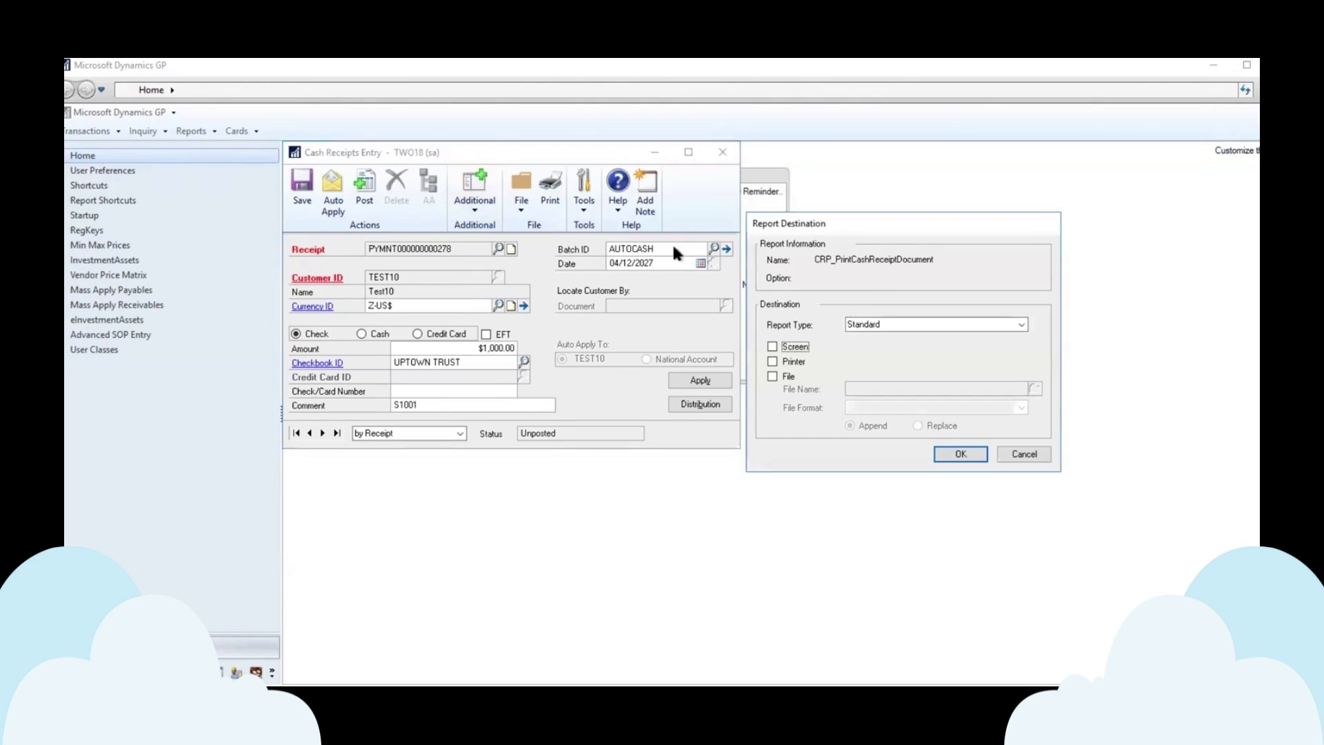
pyautogui.click(772, 348)
pyautogui.click(961, 454)
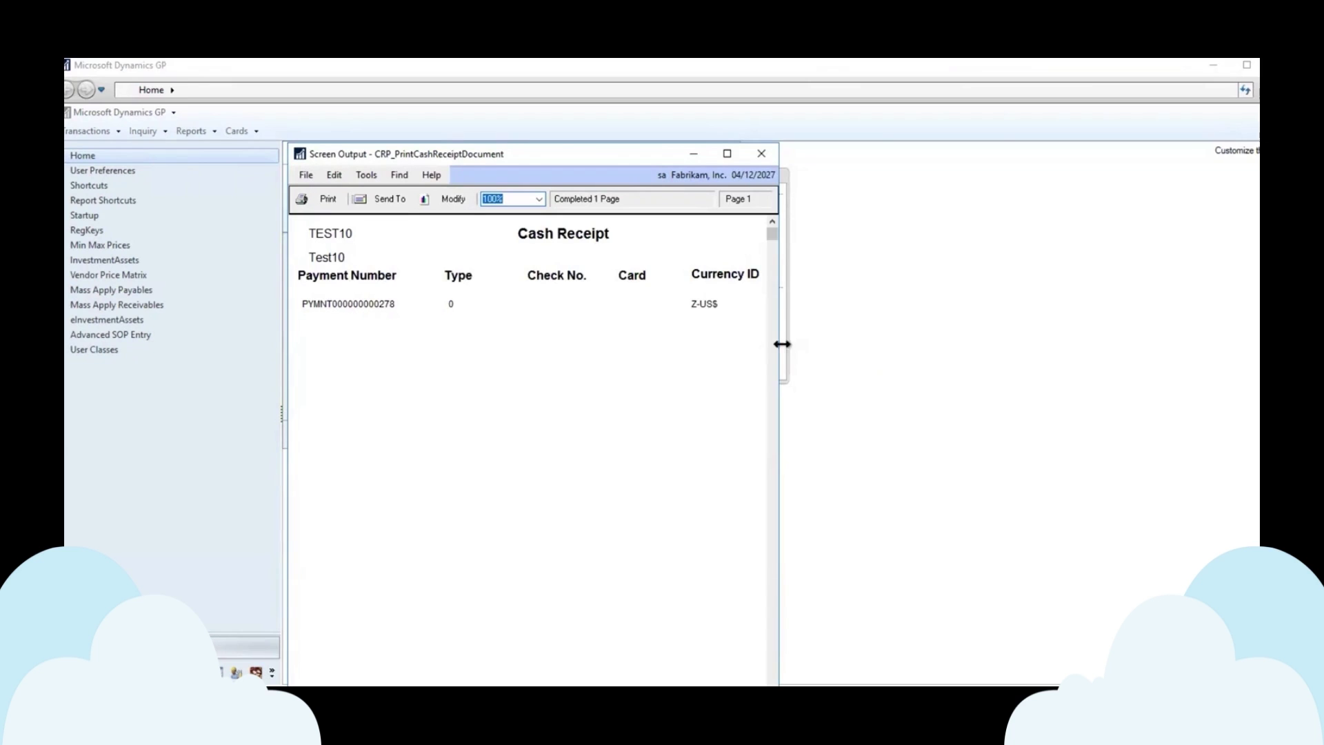
pyautogui.moveTo(781, 344); pyautogui.dragTo(946, 354)
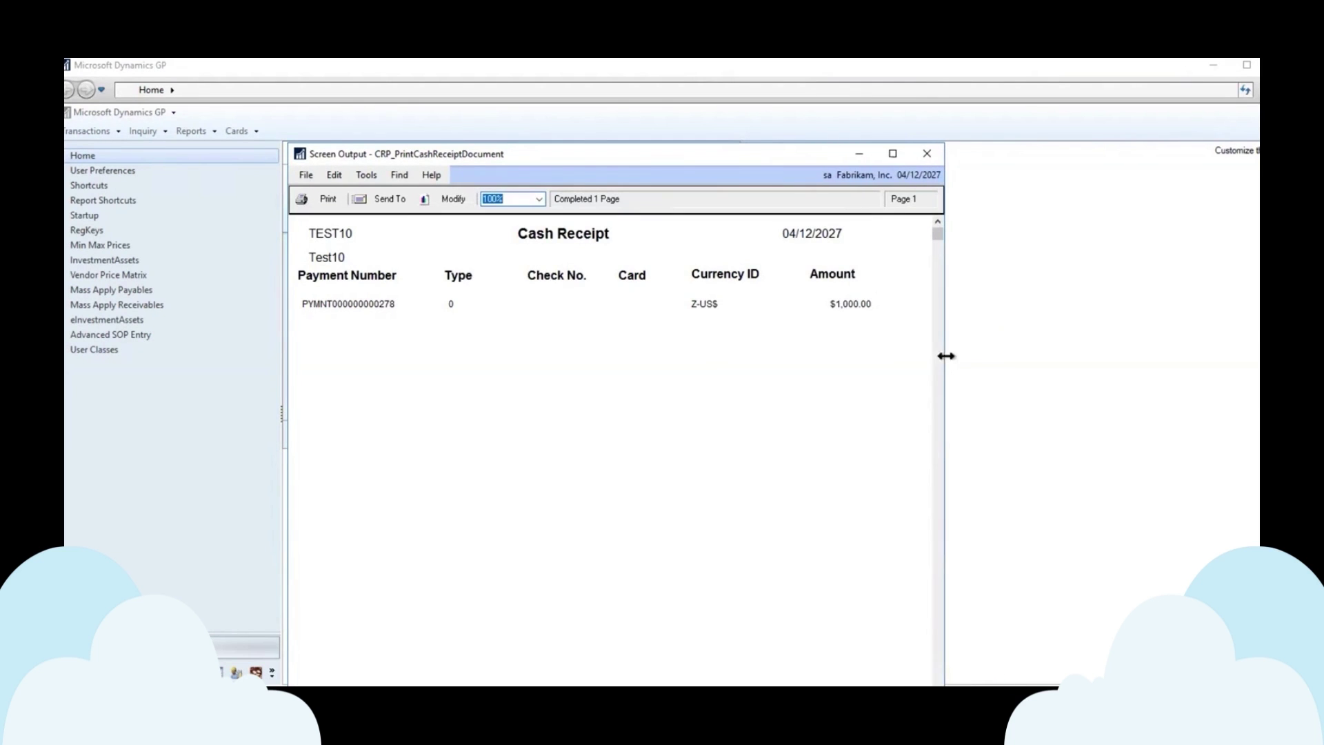
pyautogui.click(926, 155)
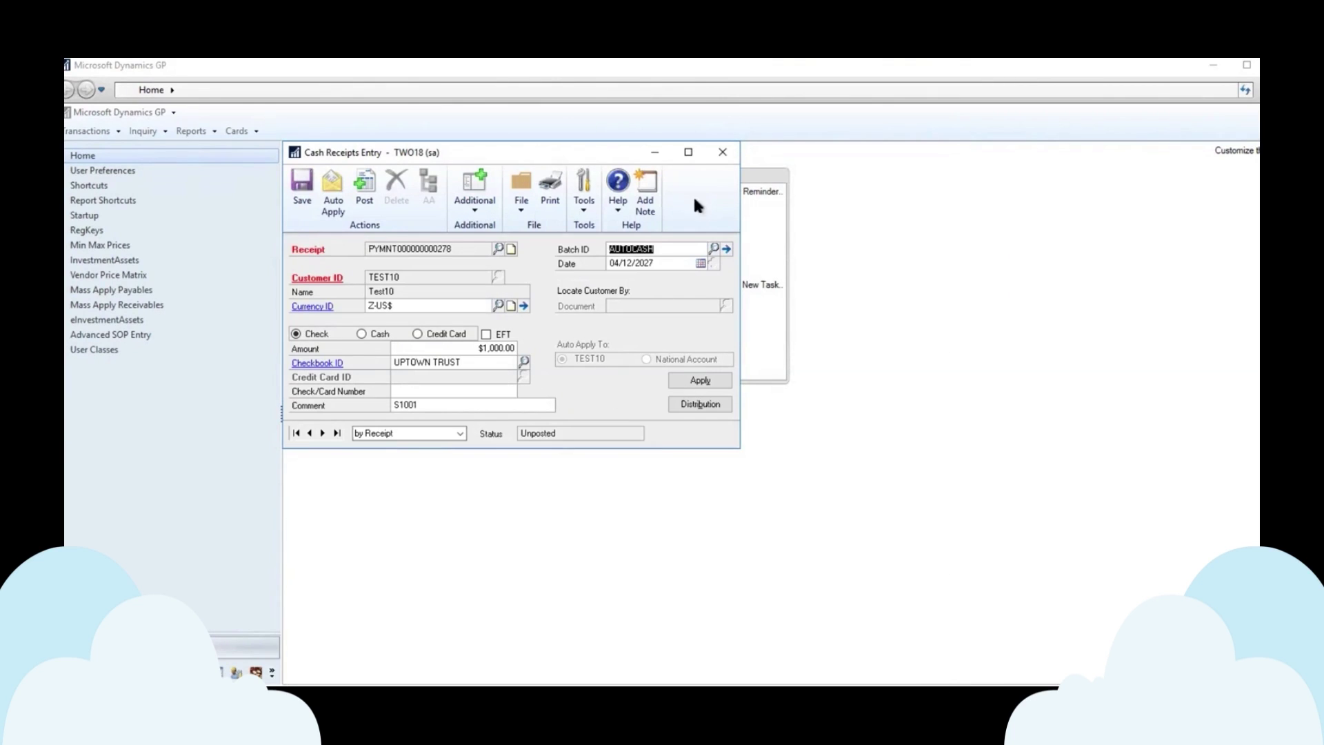
# Close Cash Receipts Entry, open Receivables Transaction Entry, and review its Additional options and document types.
pyautogui.click(724, 154)
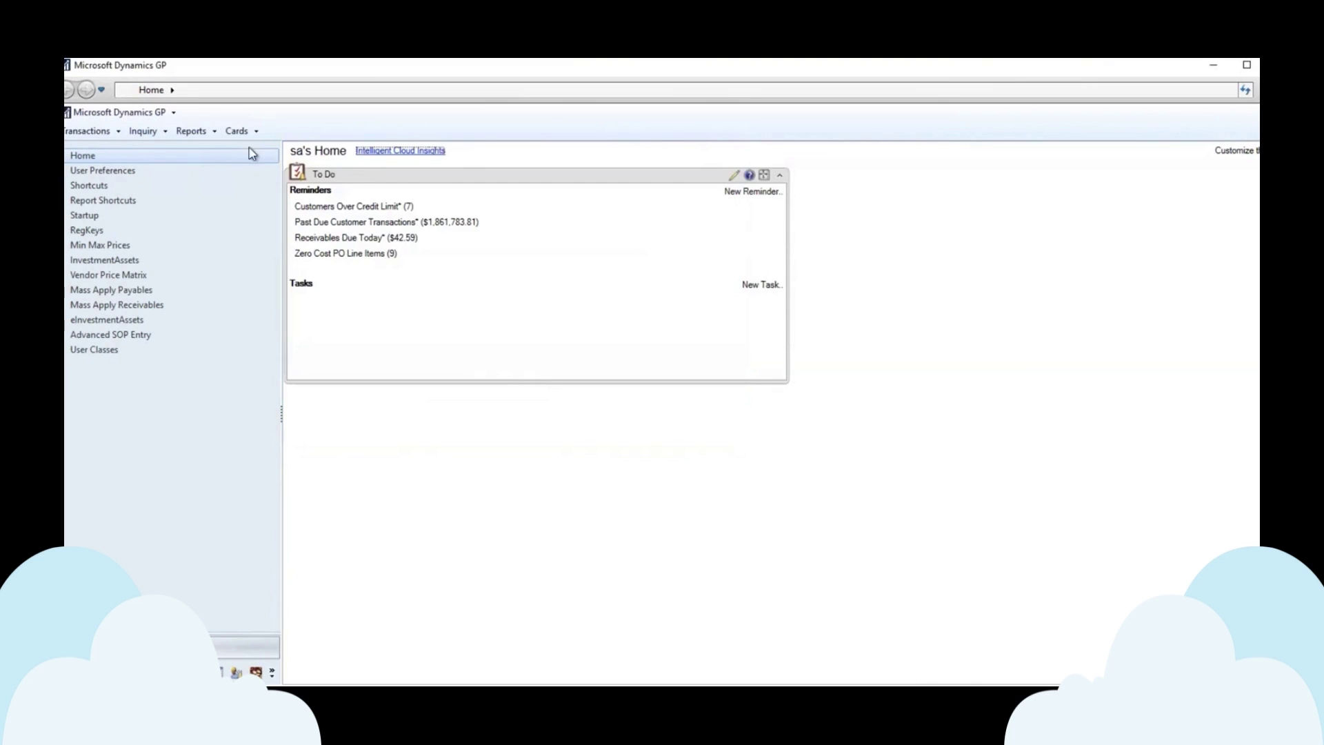
pyautogui.click(82, 134)
pyautogui.moveTo(132, 167)
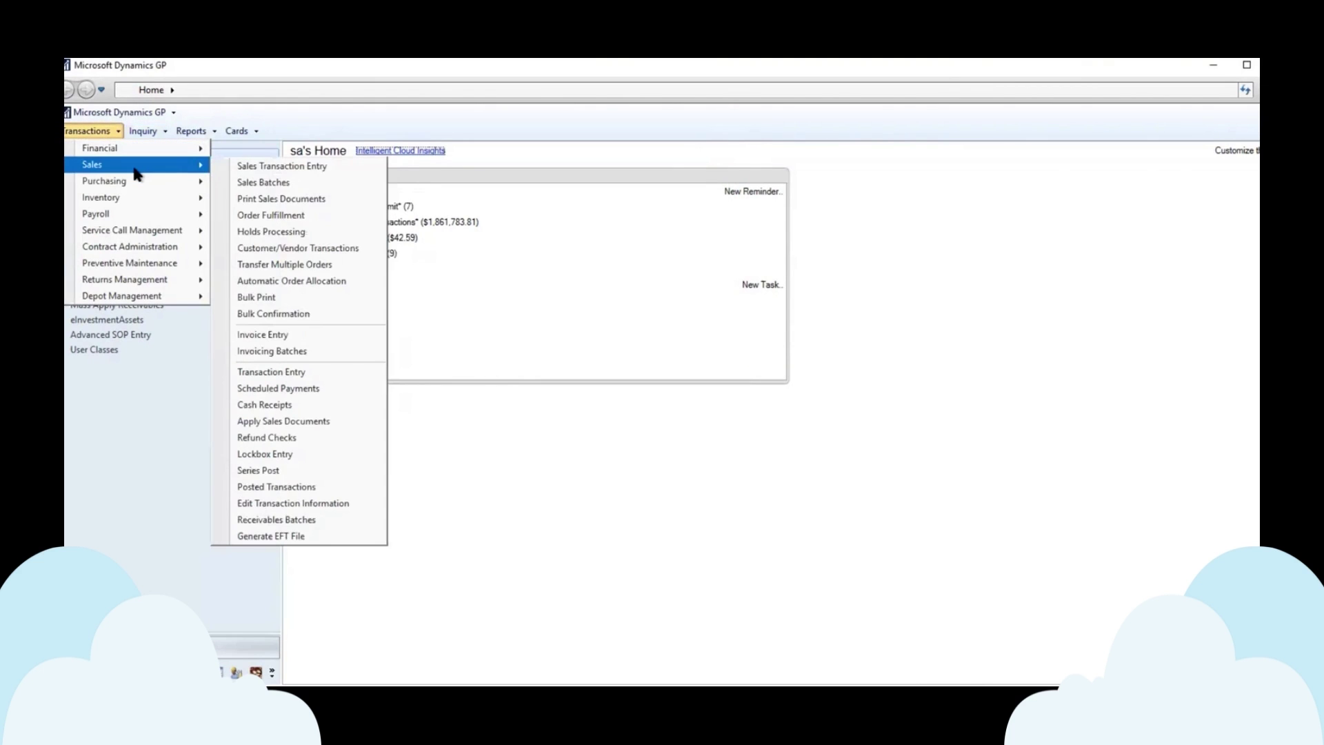
pyautogui.click(315, 379)
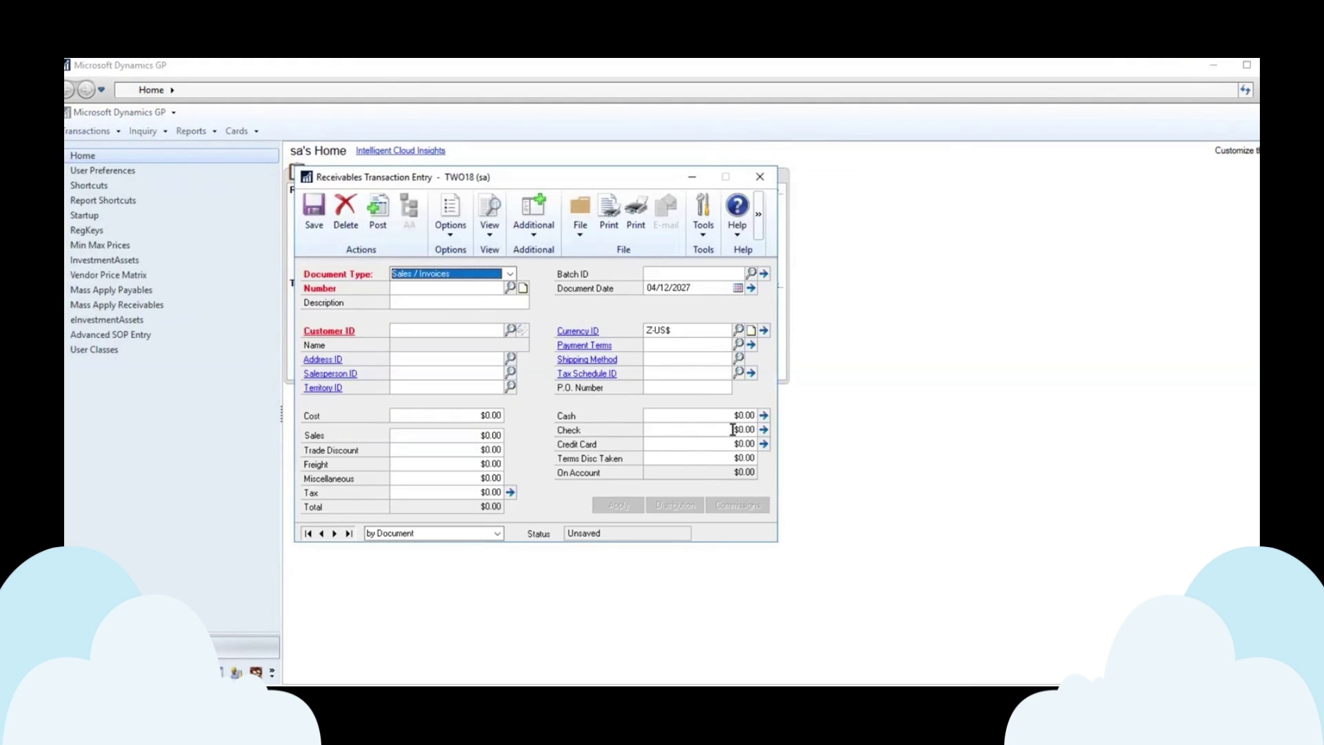
pyautogui.click(533, 229)
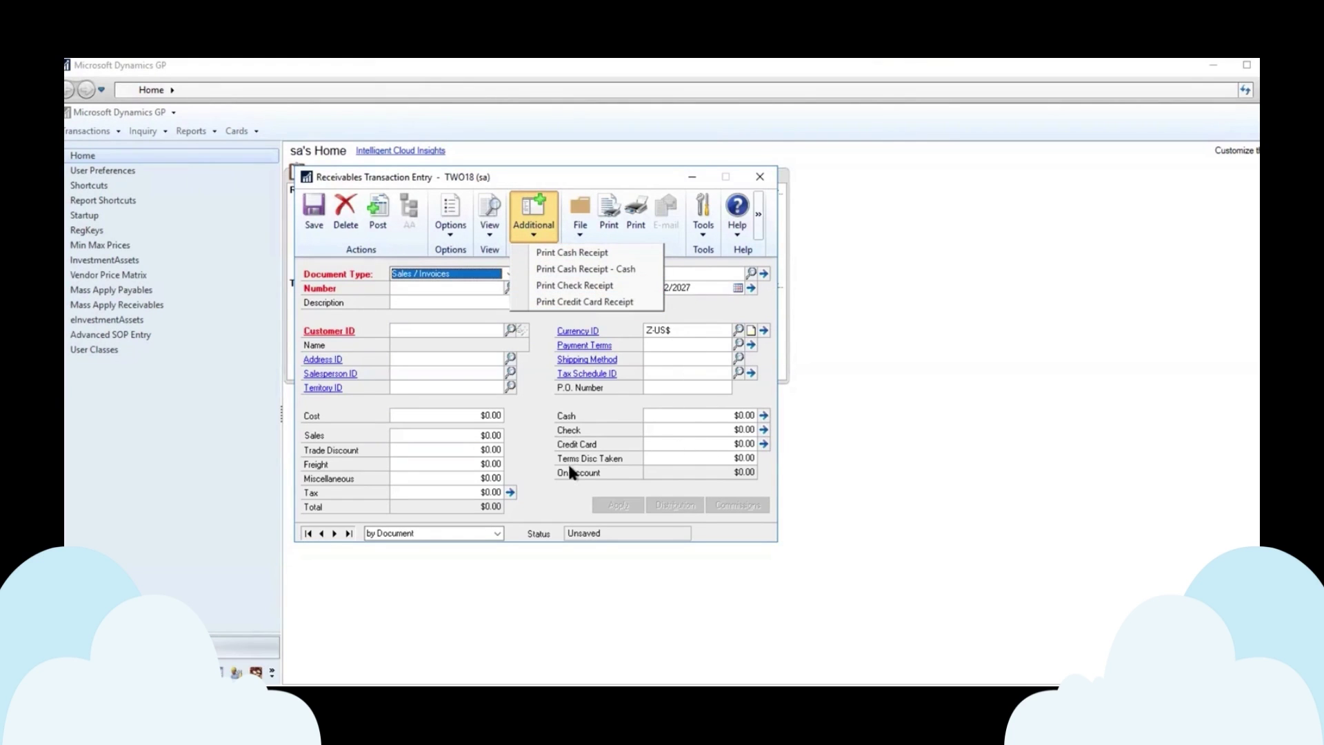
pyautogui.click(434, 278)
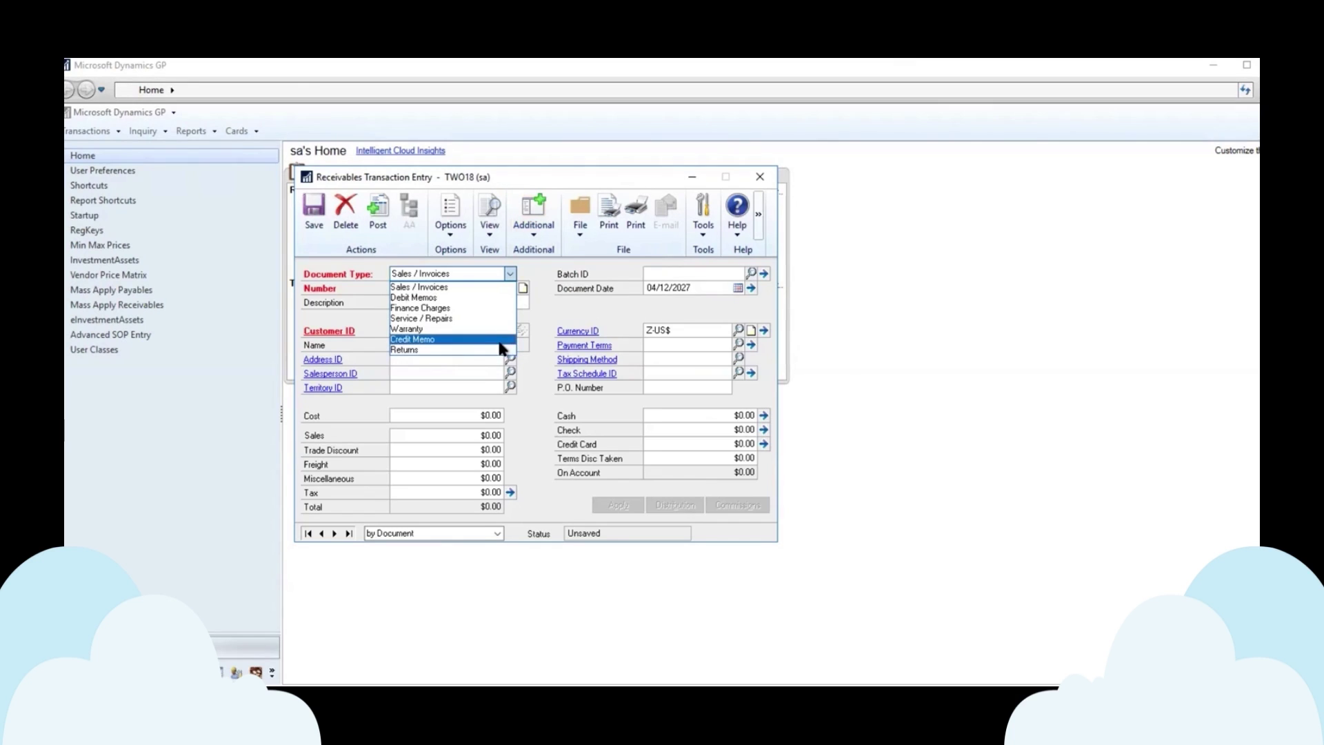
# Start a Sales / Invoices transaction with the generated number for customer TEST10.
pyautogui.click(473, 287)
pyautogui.click(438, 284)
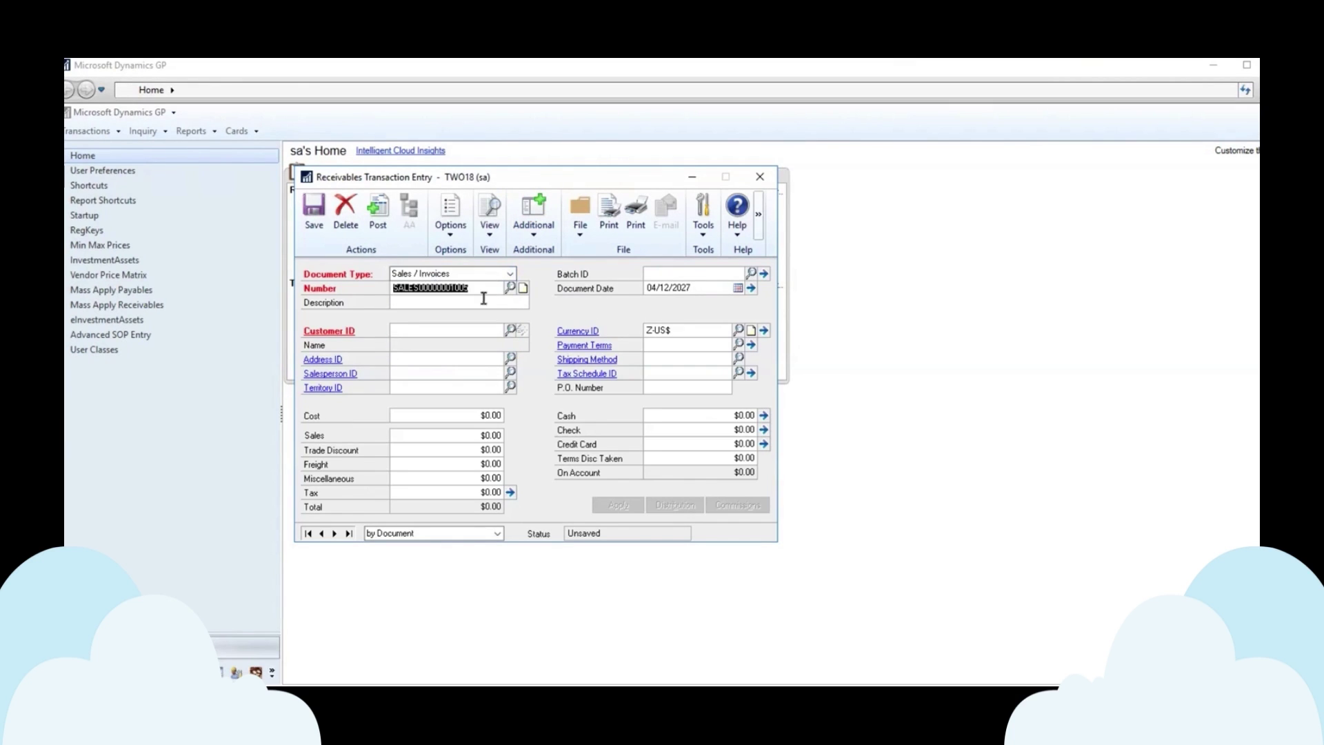
pyautogui.click(429, 330)
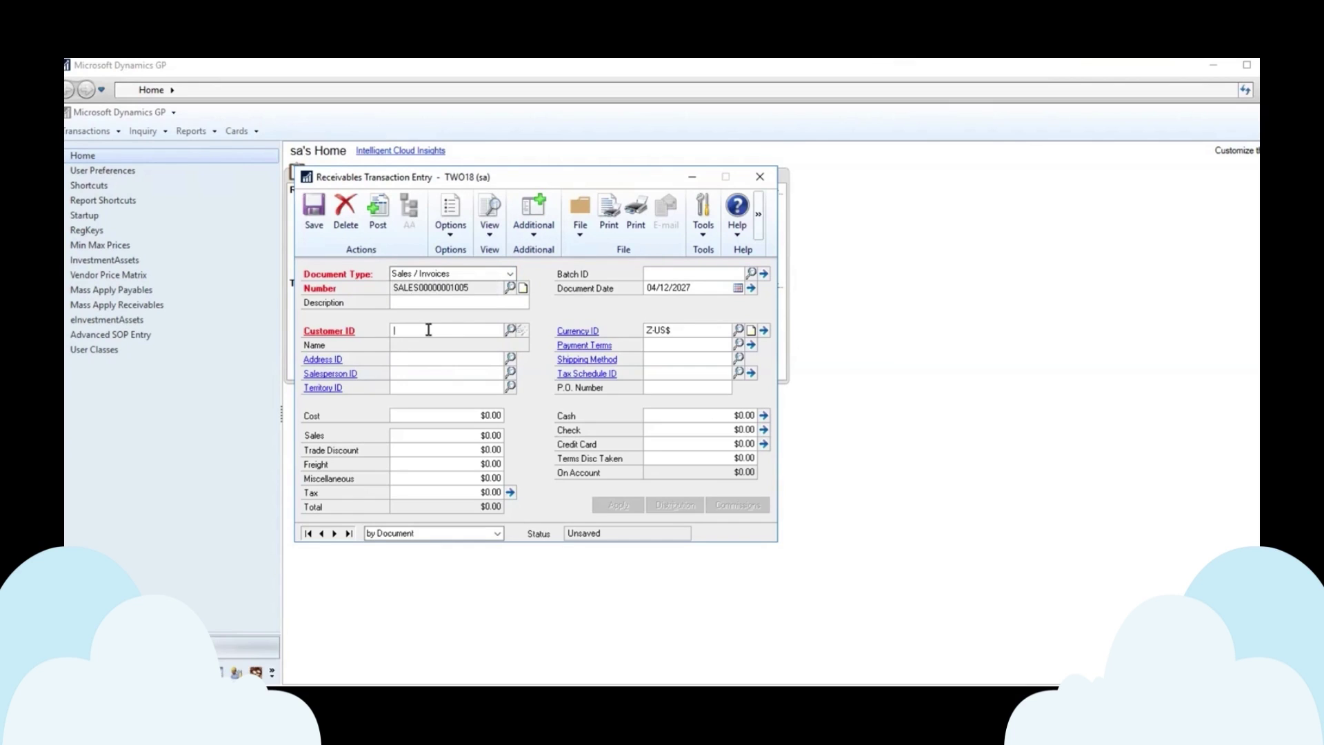
pyautogui.write('TEST10')
pyautogui.press('Tab')
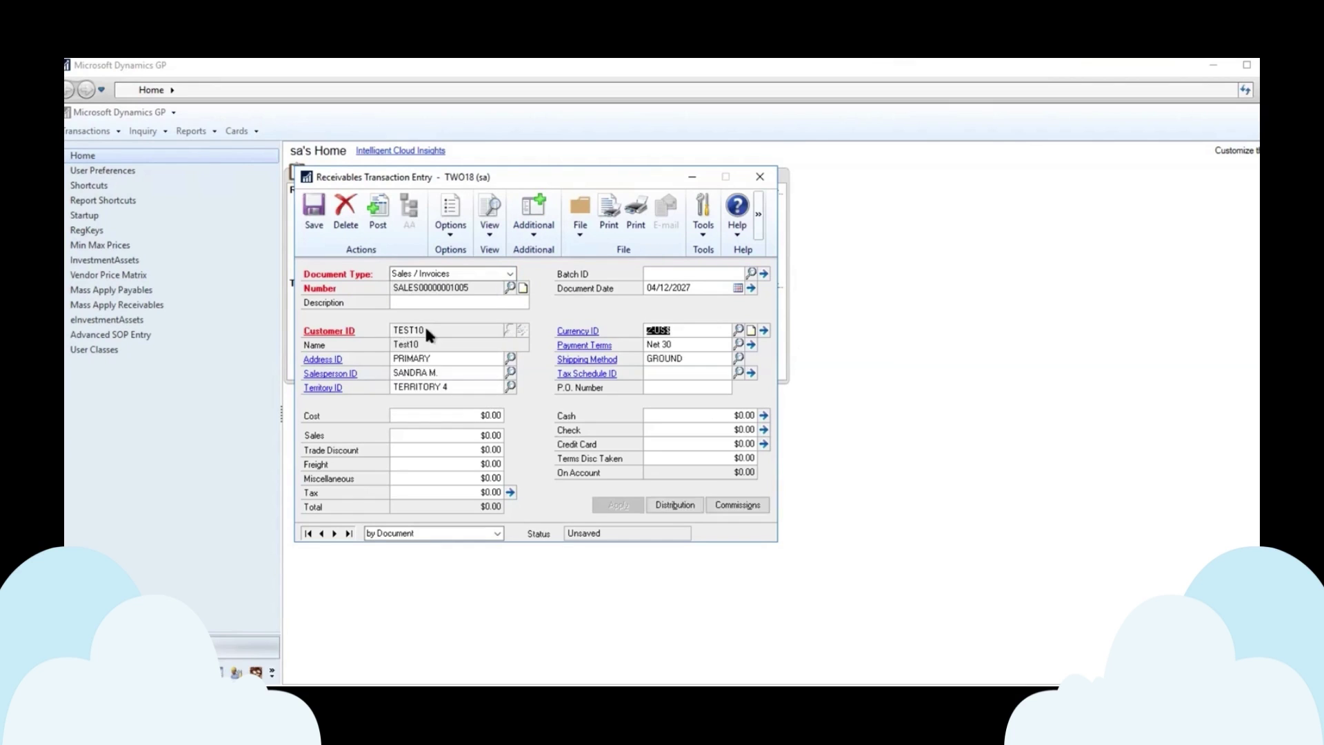
# Enter a $200.00 cash payment and accept the Cash Entry details.
pyautogui.click(718, 417)
pyautogui.write('200')
pyautogui.press('Tab')
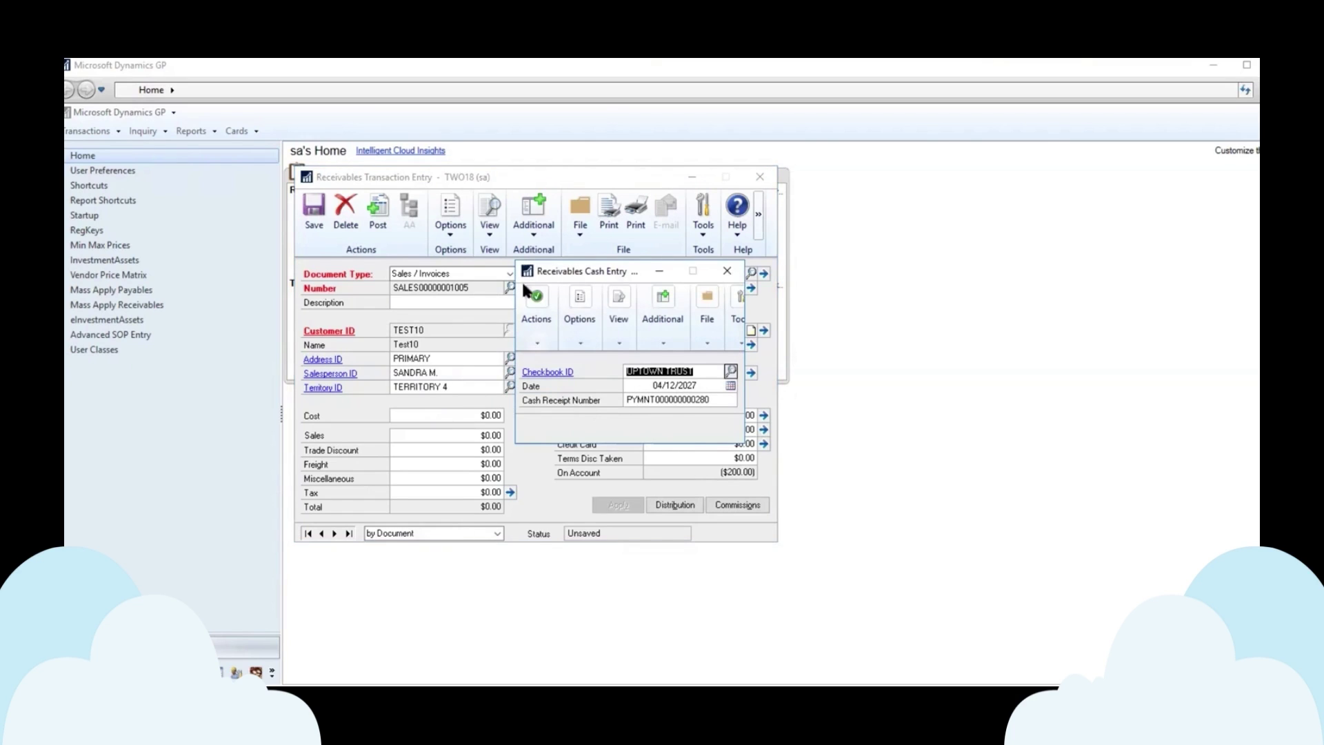
pyautogui.click(535, 304)
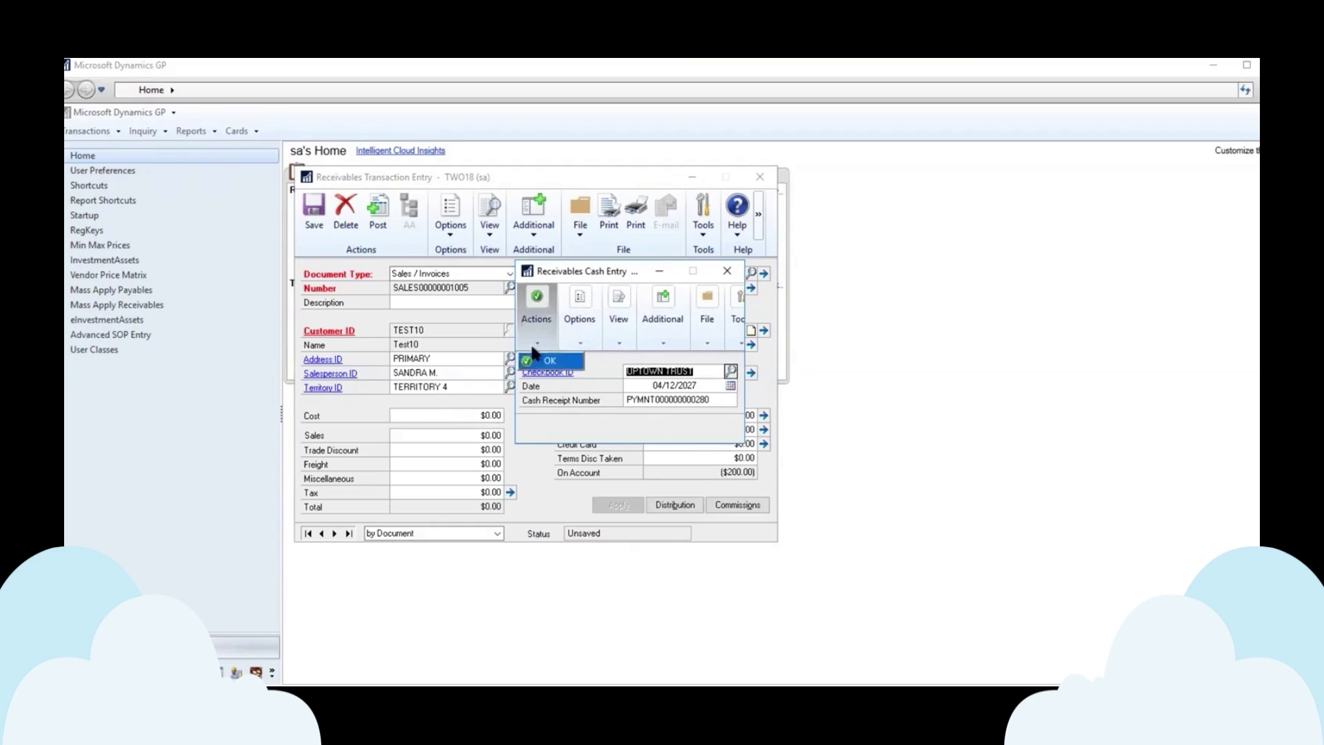
pyautogui.click(547, 360)
# Enter $200.00 in Sales and reconfirm the cash payment details.
pyautogui.click(454, 434)
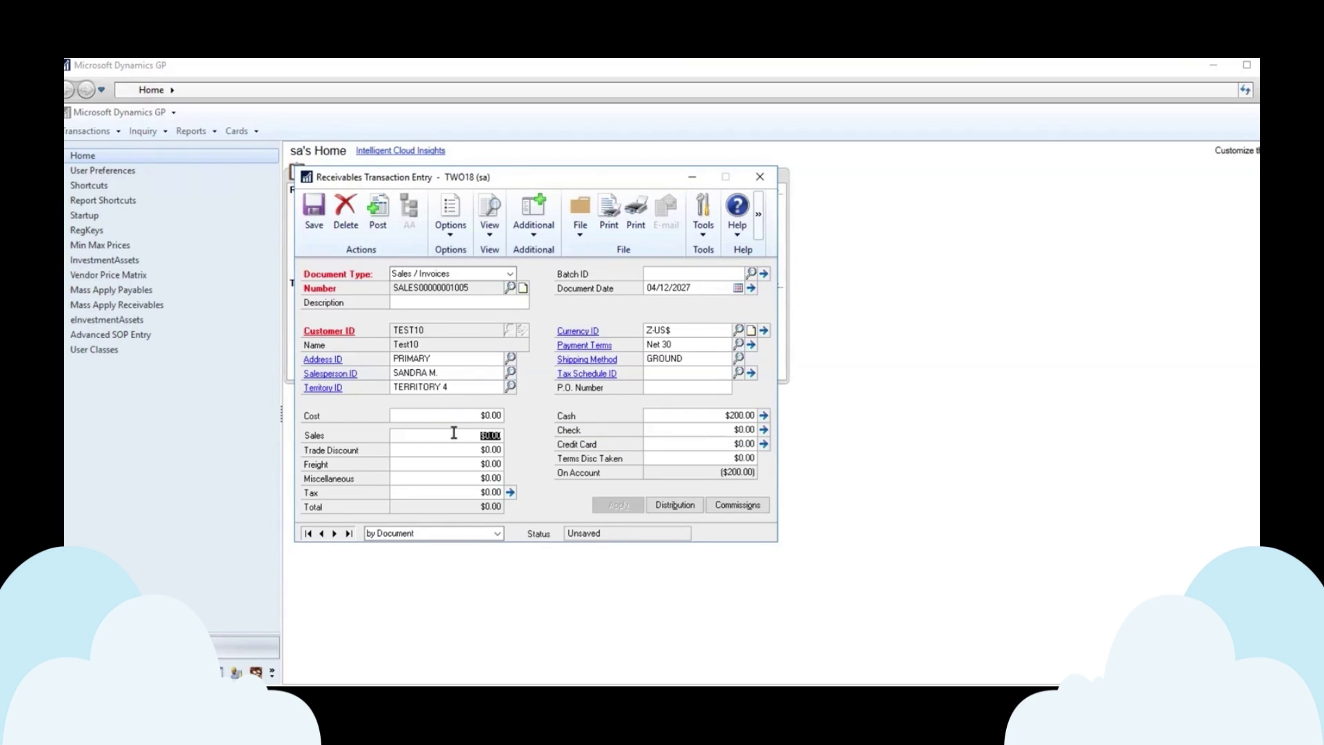
pyautogui.write('200')
pyautogui.press('Tab')
pyautogui.click(764, 416)
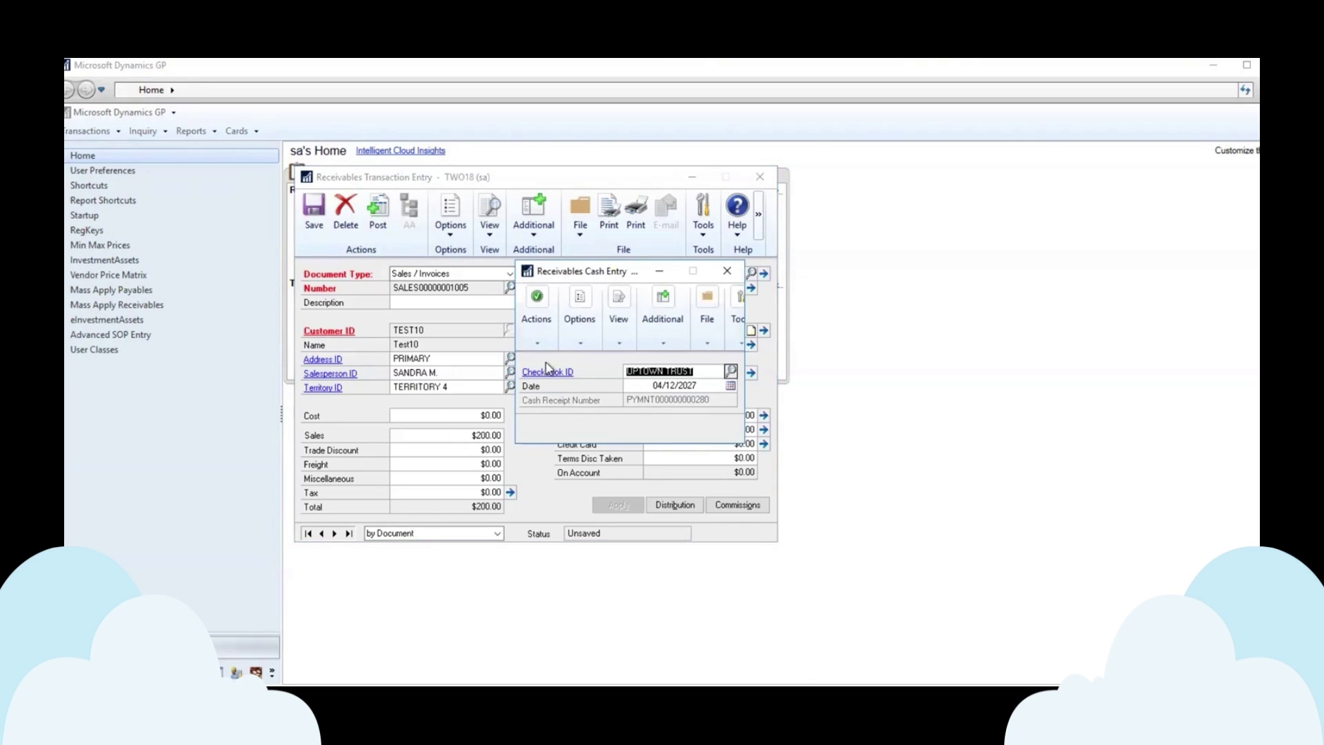
pyautogui.click(538, 302)
pyautogui.click(550, 360)
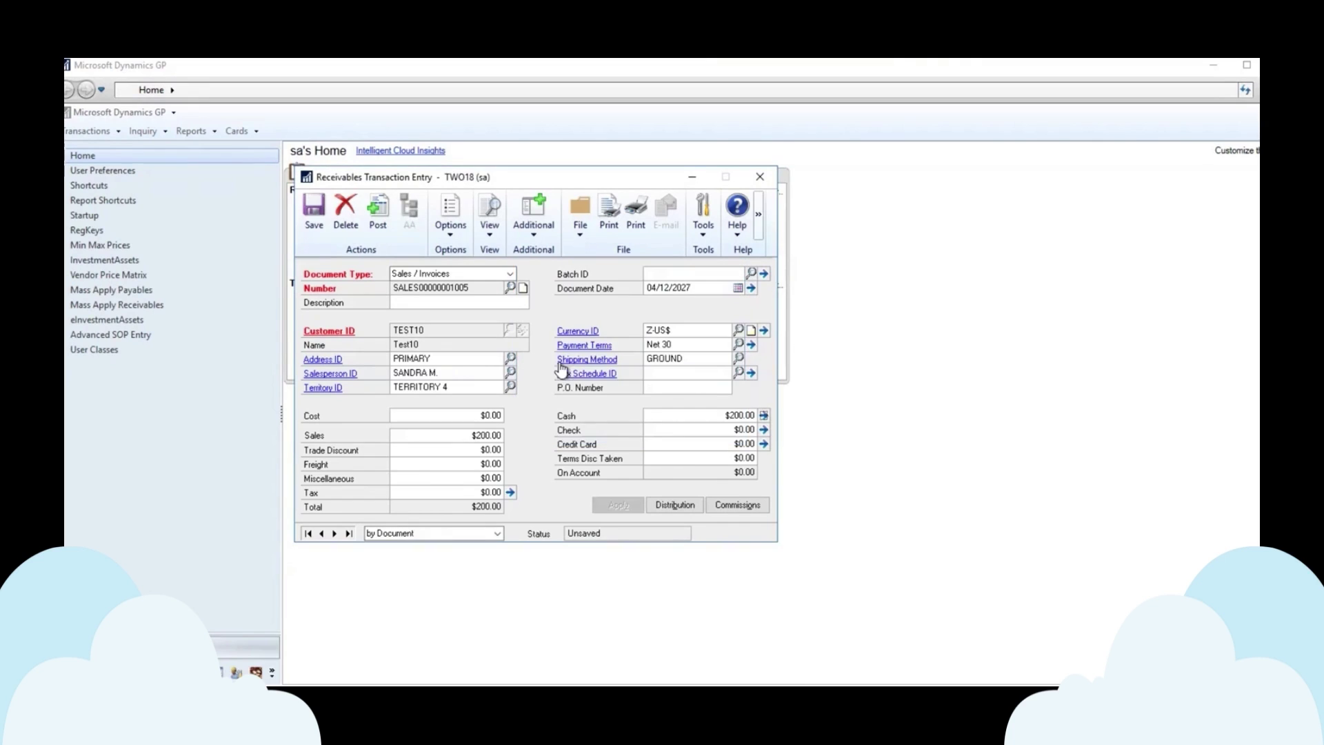
# Try printing the receipt from the invoice, dismiss the warning, and open the cash payment details.
pyautogui.click(541, 231)
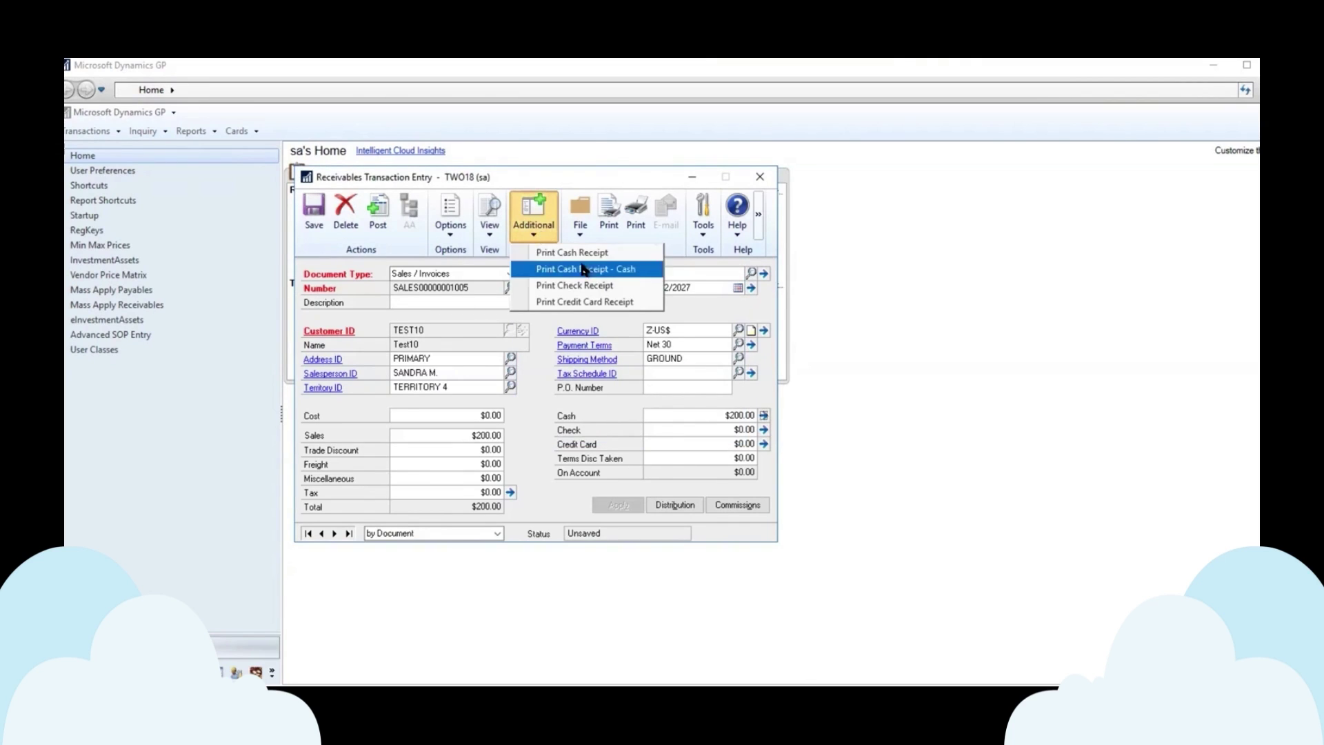
pyautogui.click(621, 270)
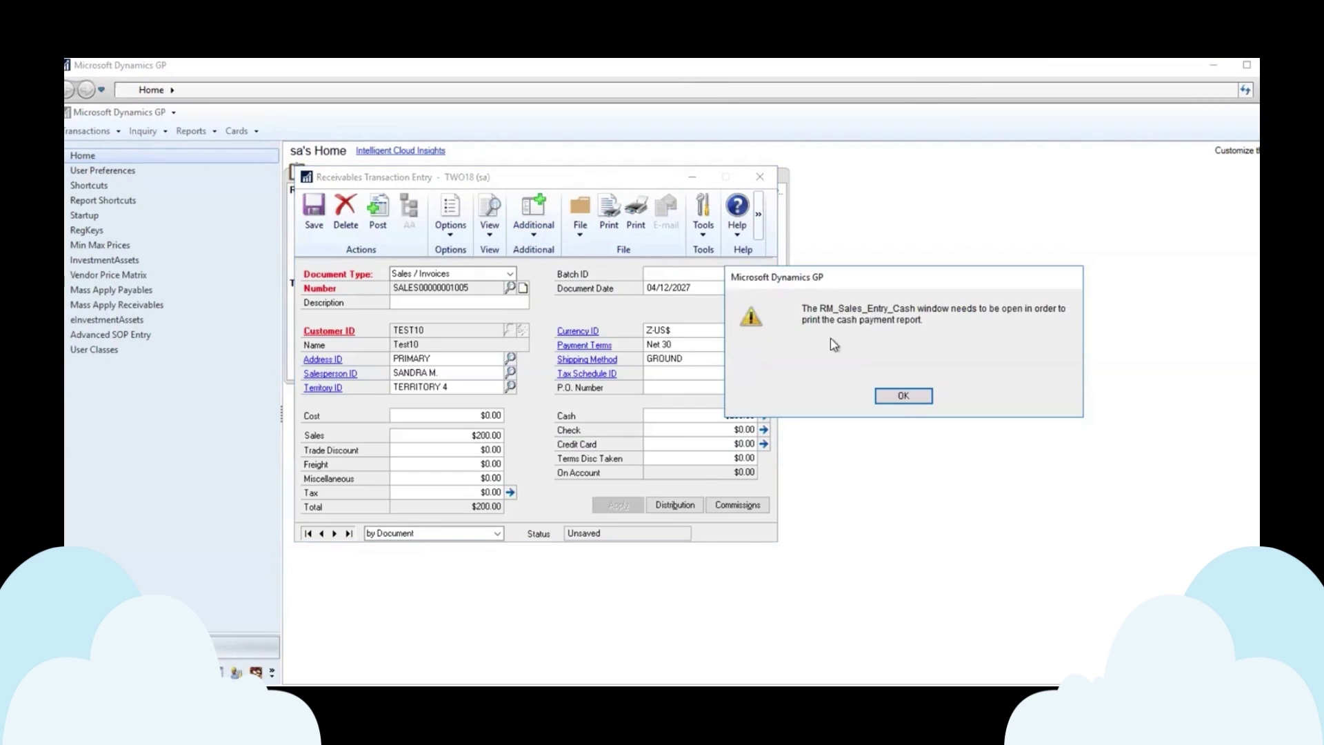
pyautogui.click(895, 397)
pyautogui.click(764, 416)
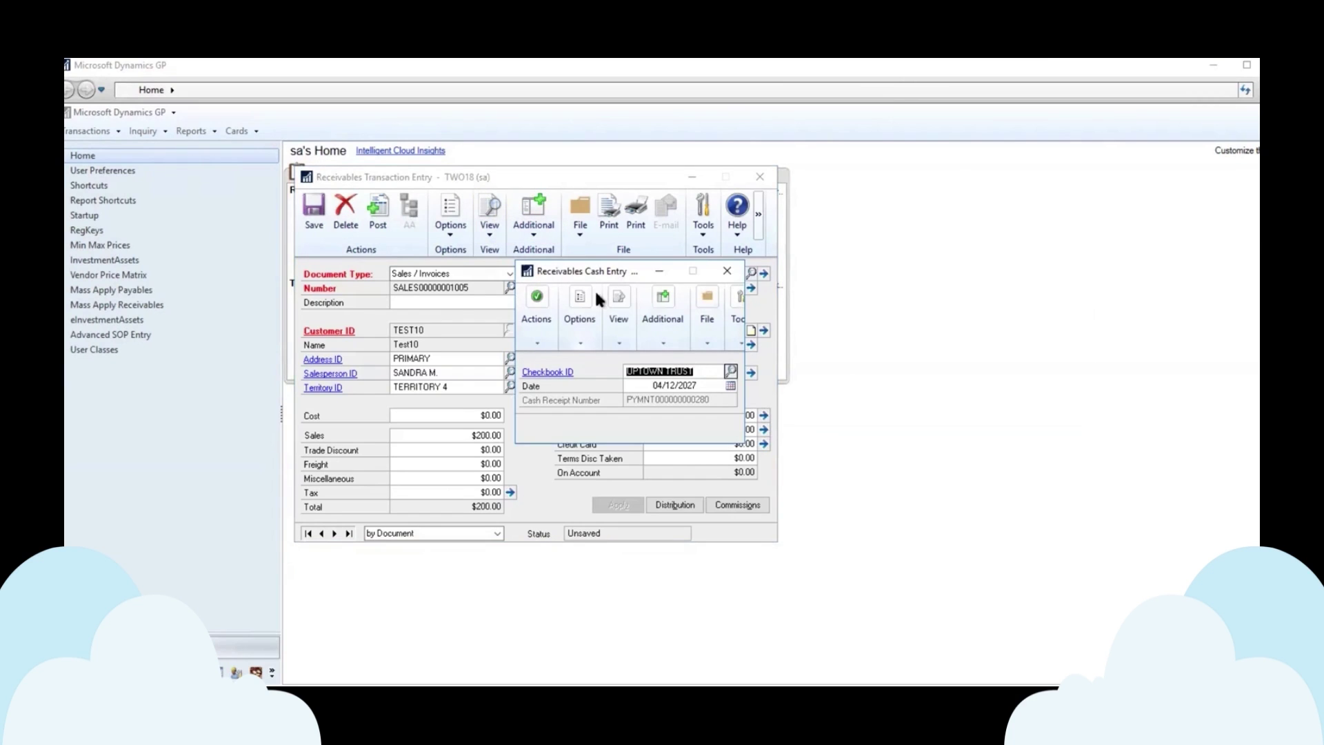
# Print the $200.00 cash receipt to screen, widen it to show date and amount, then close it.
pyautogui.click(662, 304)
pyautogui.click(690, 380)
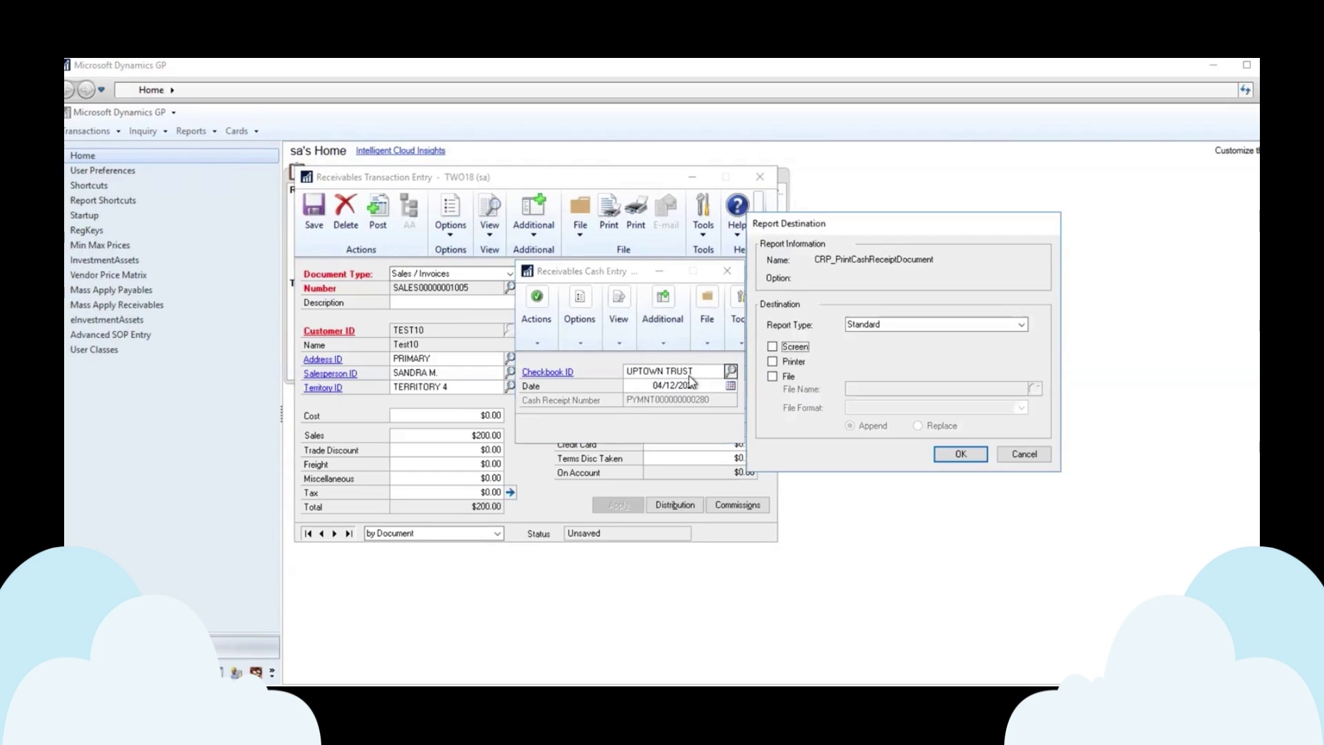
pyautogui.click(786, 347)
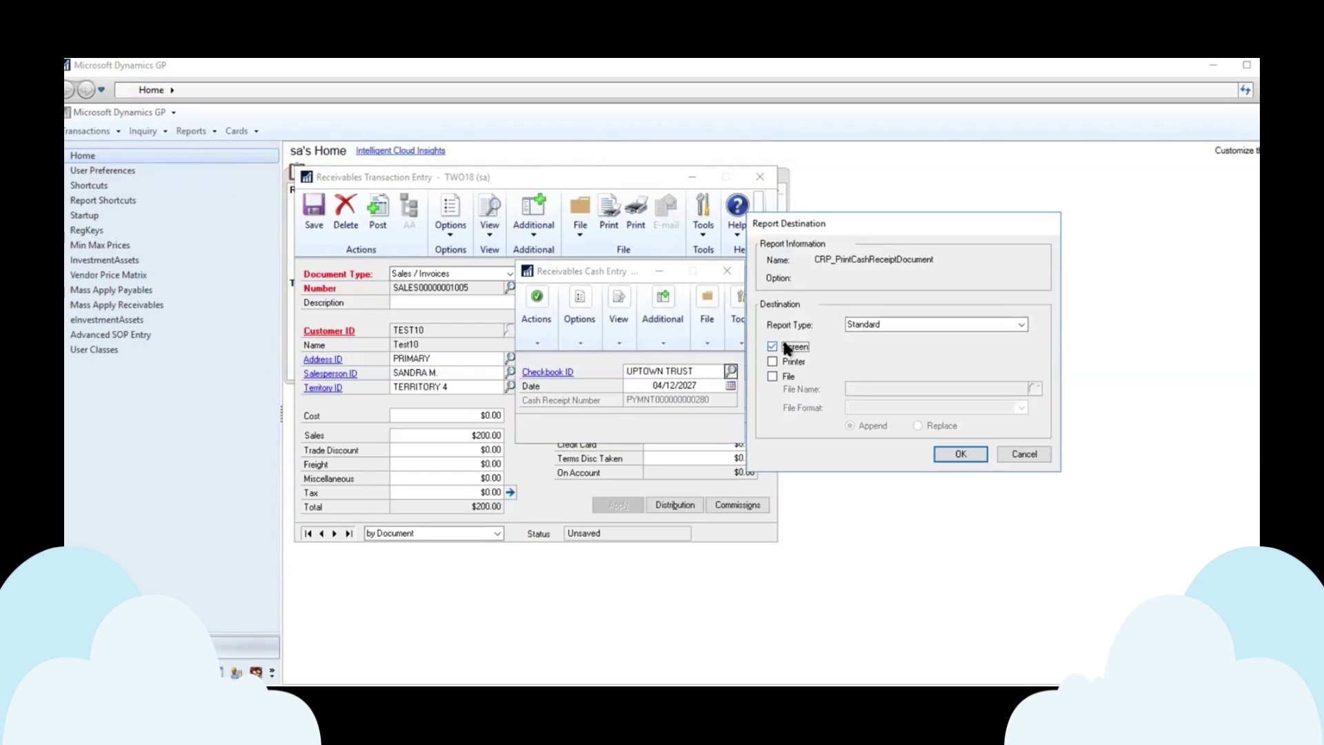
pyautogui.click(958, 448)
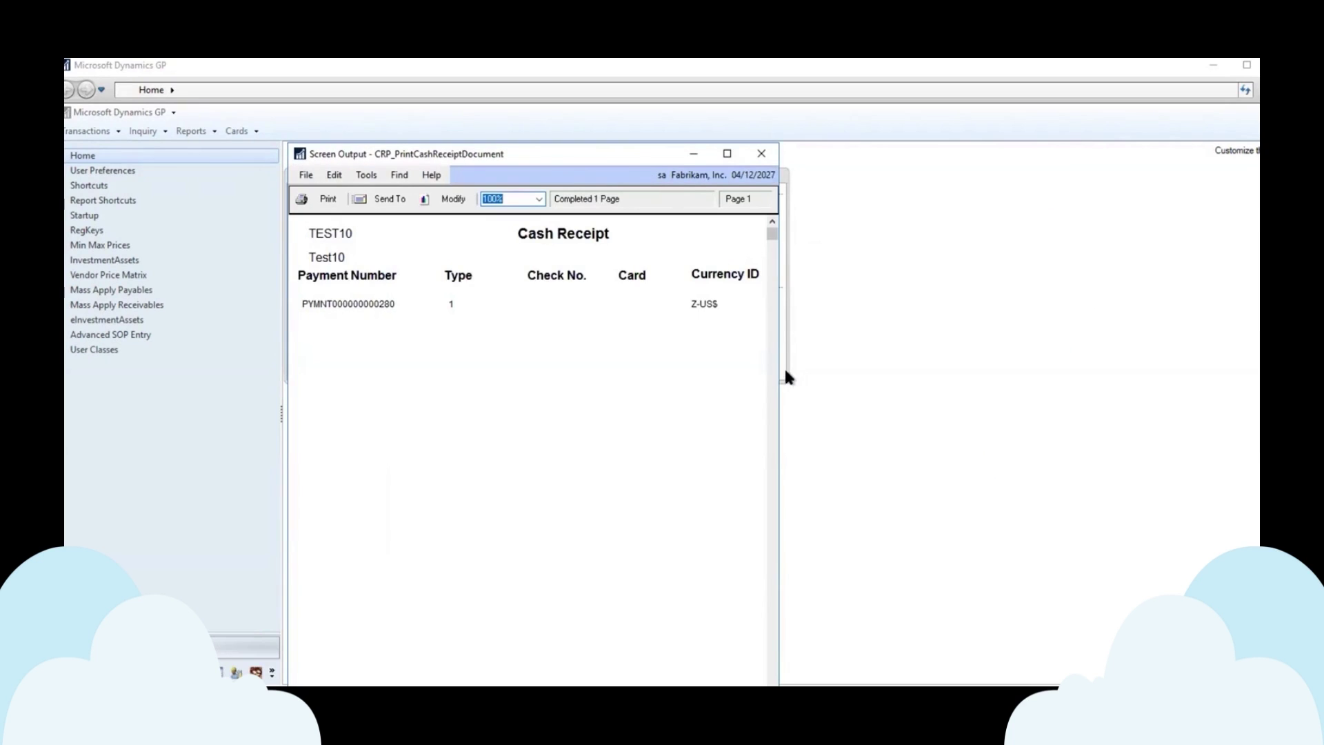
pyautogui.moveTo(779, 372); pyautogui.dragTo(923, 375)
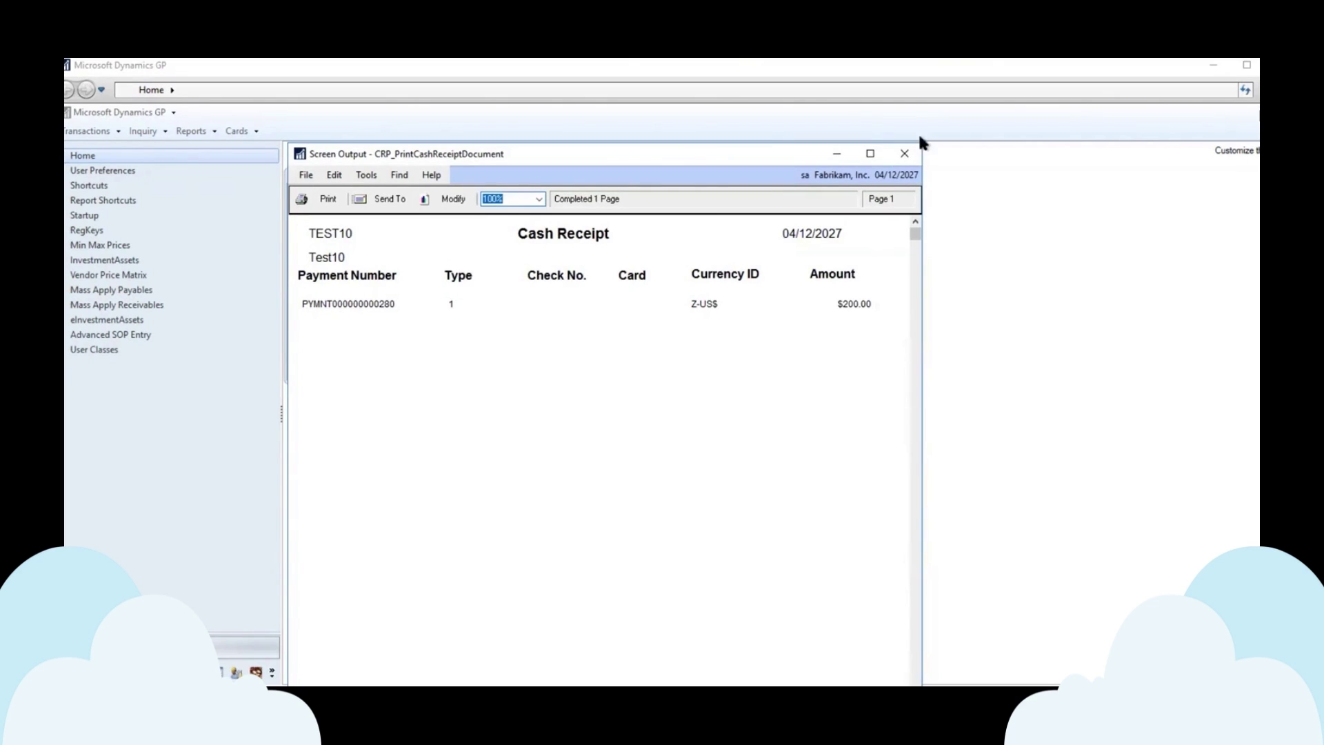
pyautogui.click(896, 158)
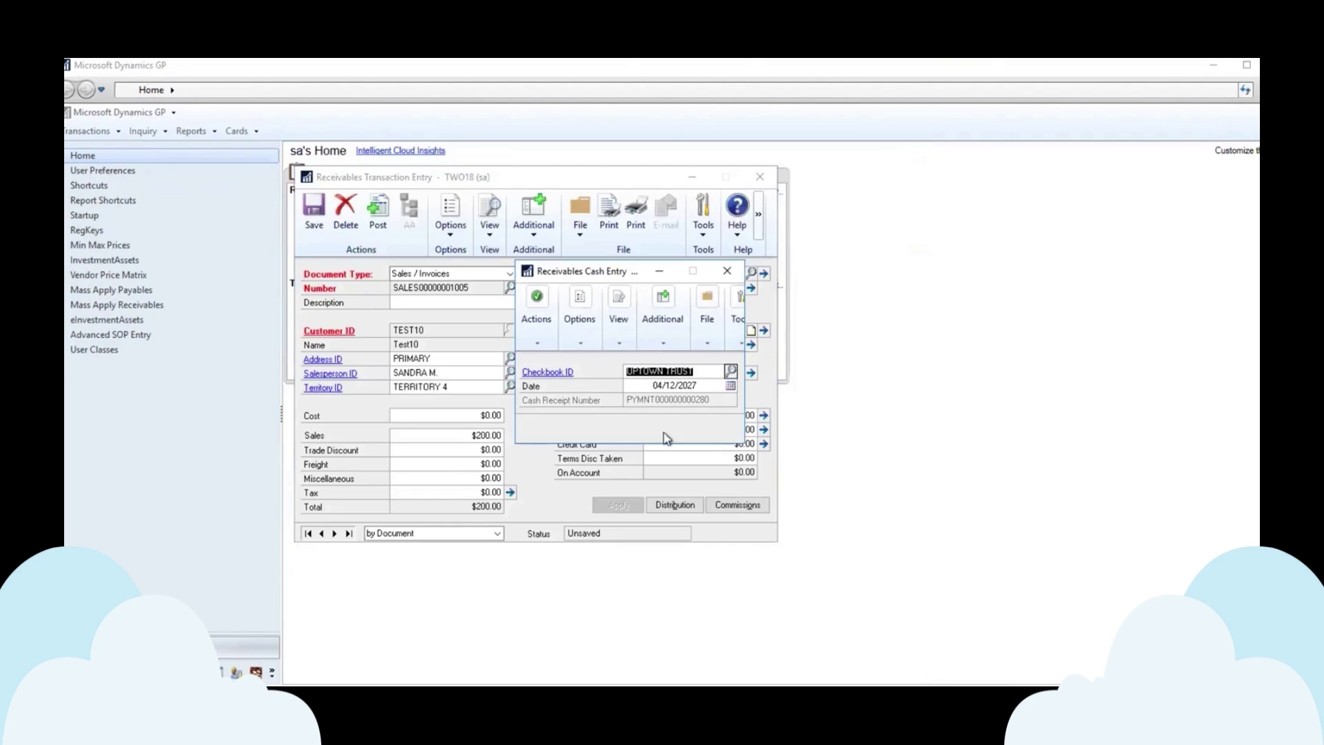
# Close Receivables Cash Entry and Transaction Entry, deleting the unsaved $200.00 TEST10 invoice.
pyautogui.click(726, 272)
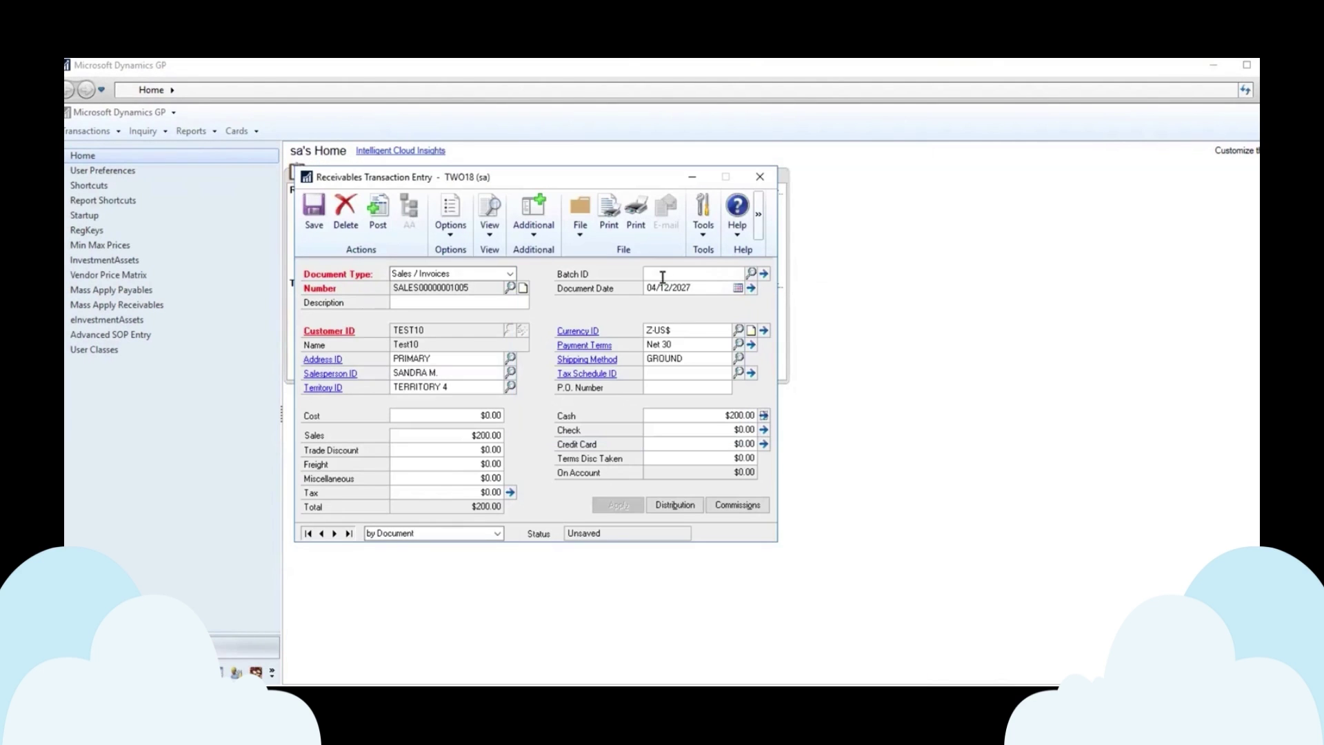
pyautogui.click(760, 178)
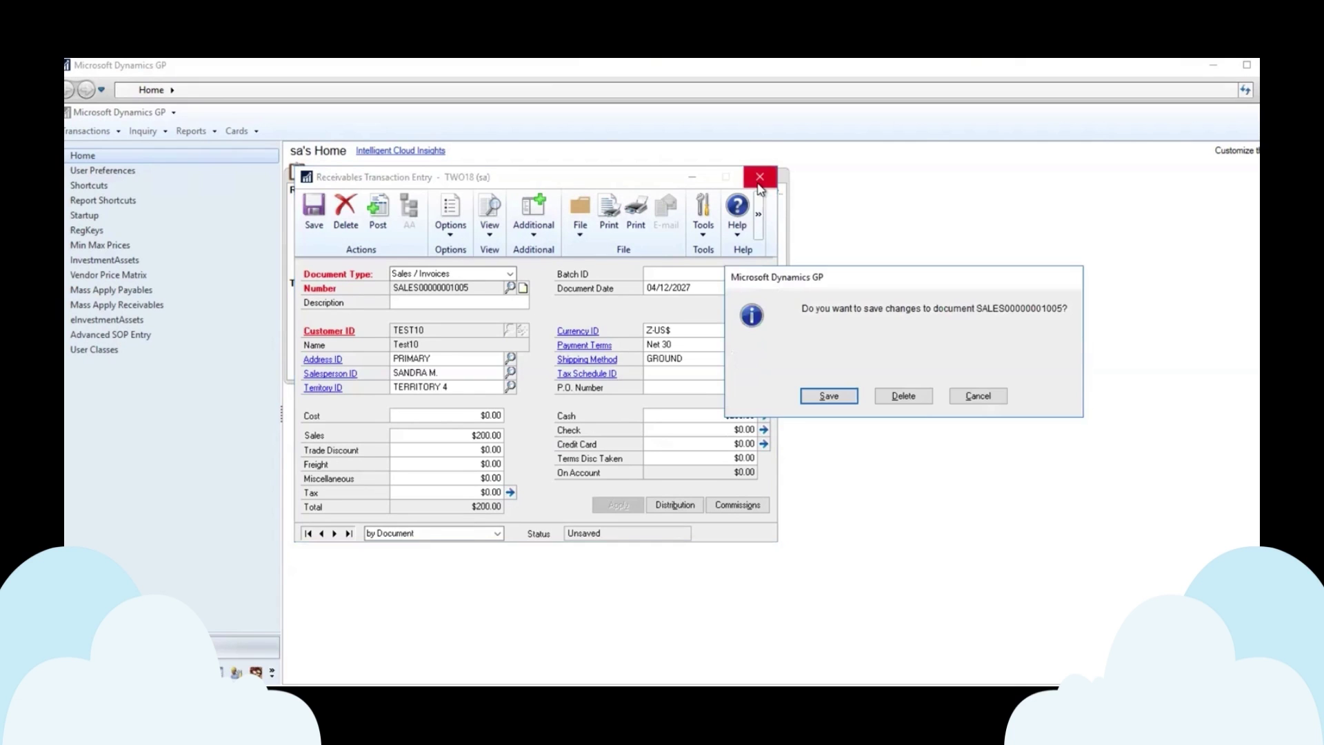
pyautogui.click(913, 393)
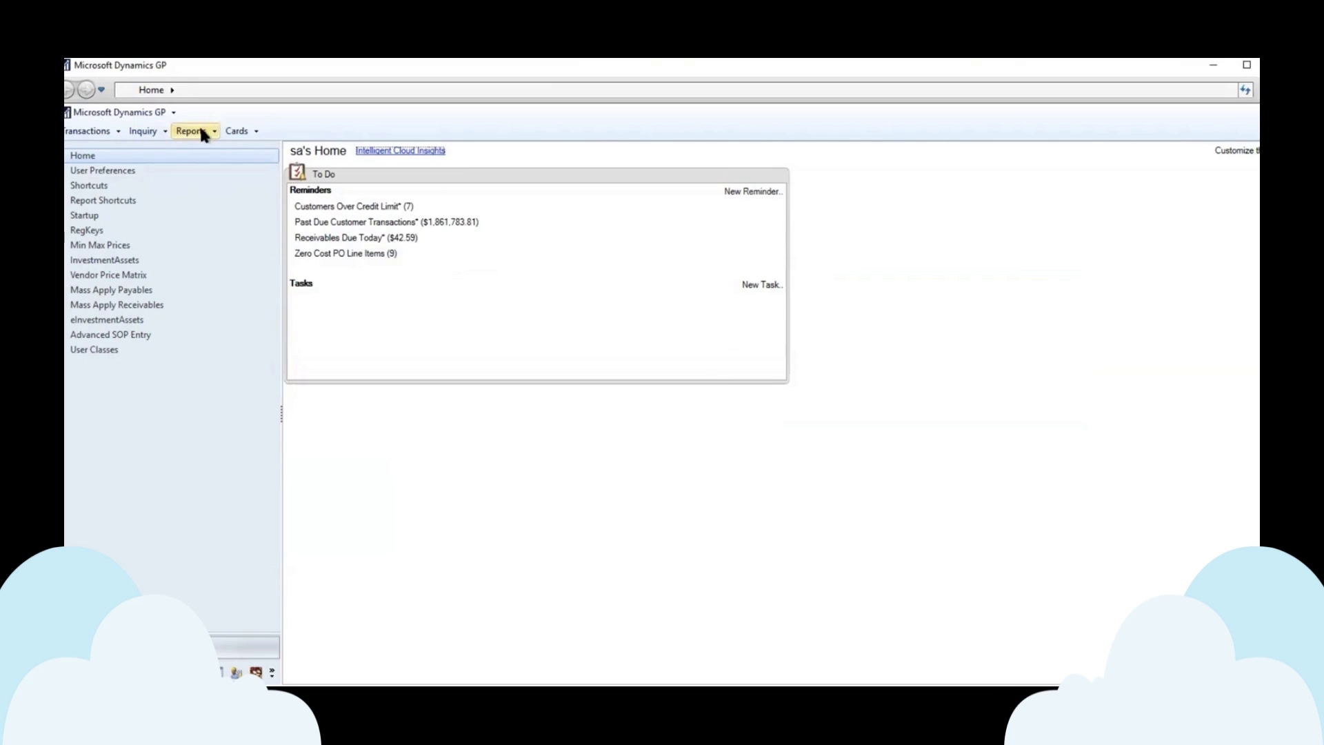
# Open Transaction by Customer inquiry, pick the first customer from the lookup, and keep Sort by Type.
pyautogui.click(141, 131)
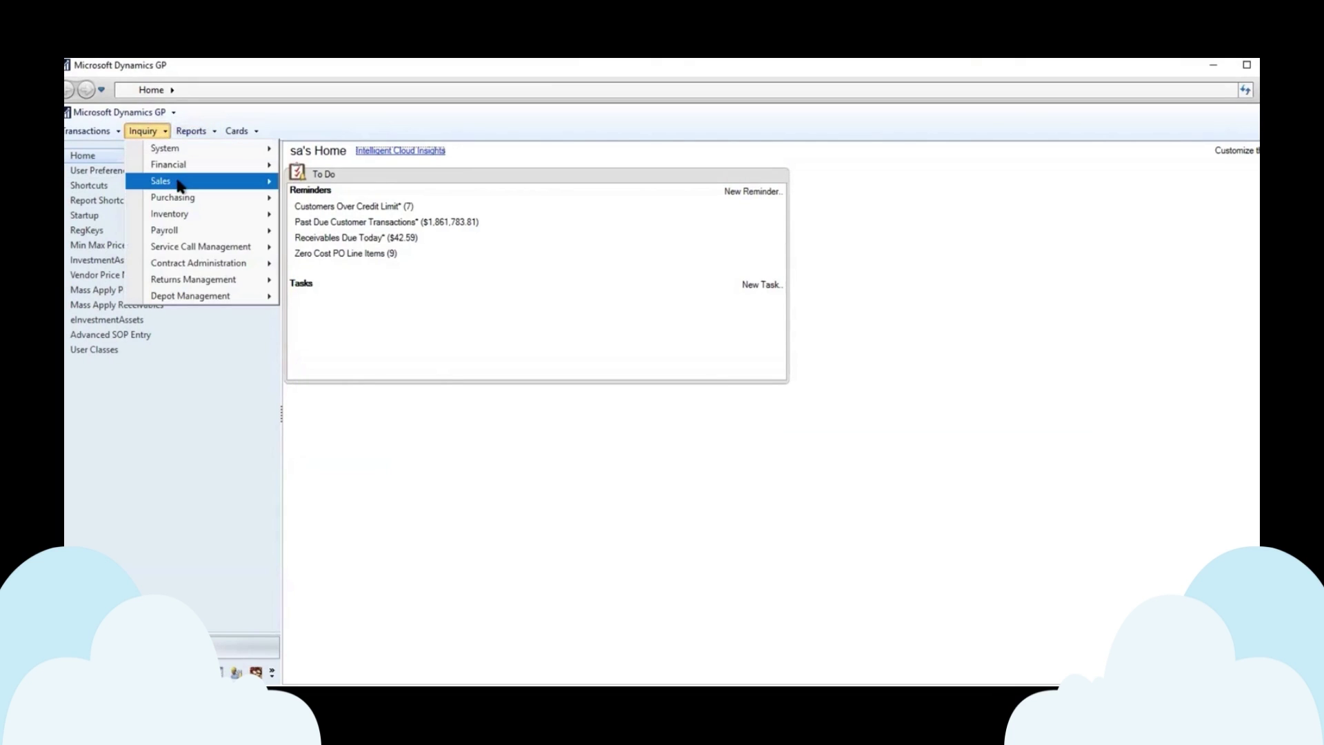
pyautogui.moveTo(206, 198)
pyautogui.click(387, 184)
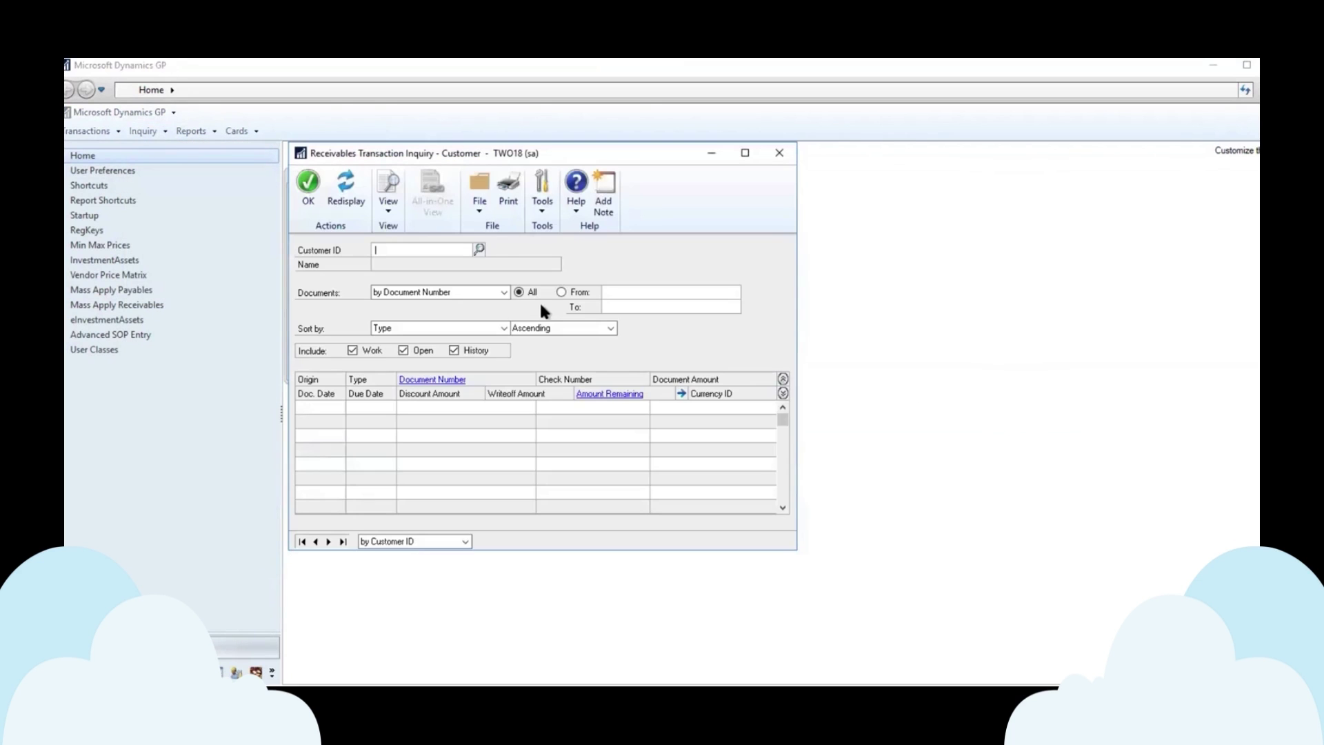
pyautogui.click(480, 249)
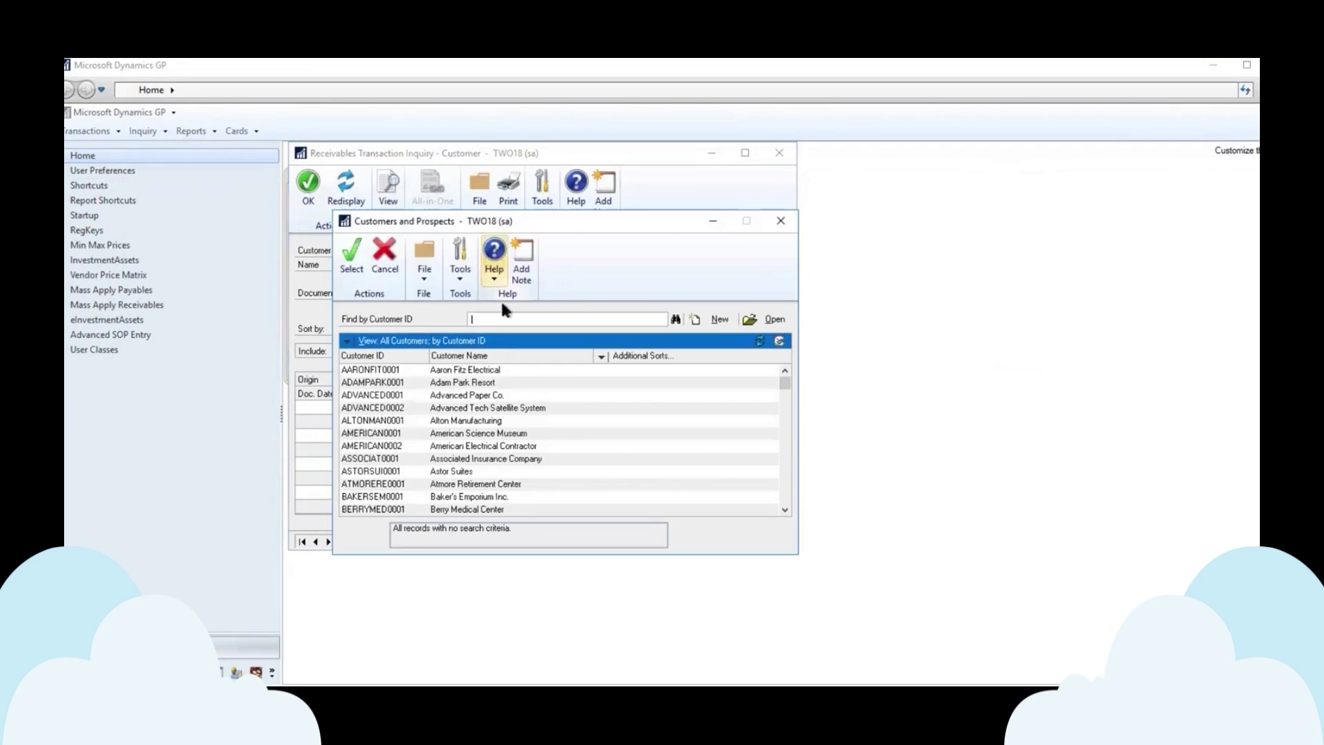
pyautogui.doubleClick(518, 372)
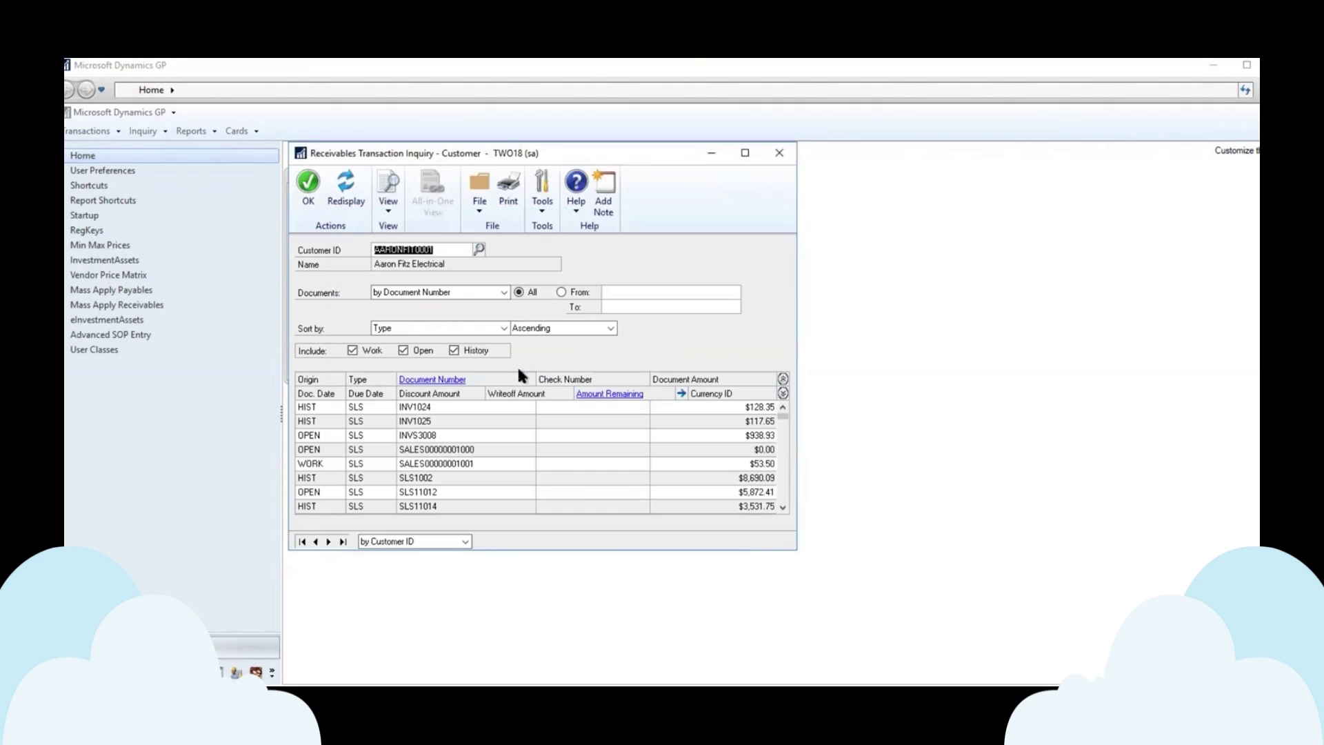
pyautogui.click(482, 331)
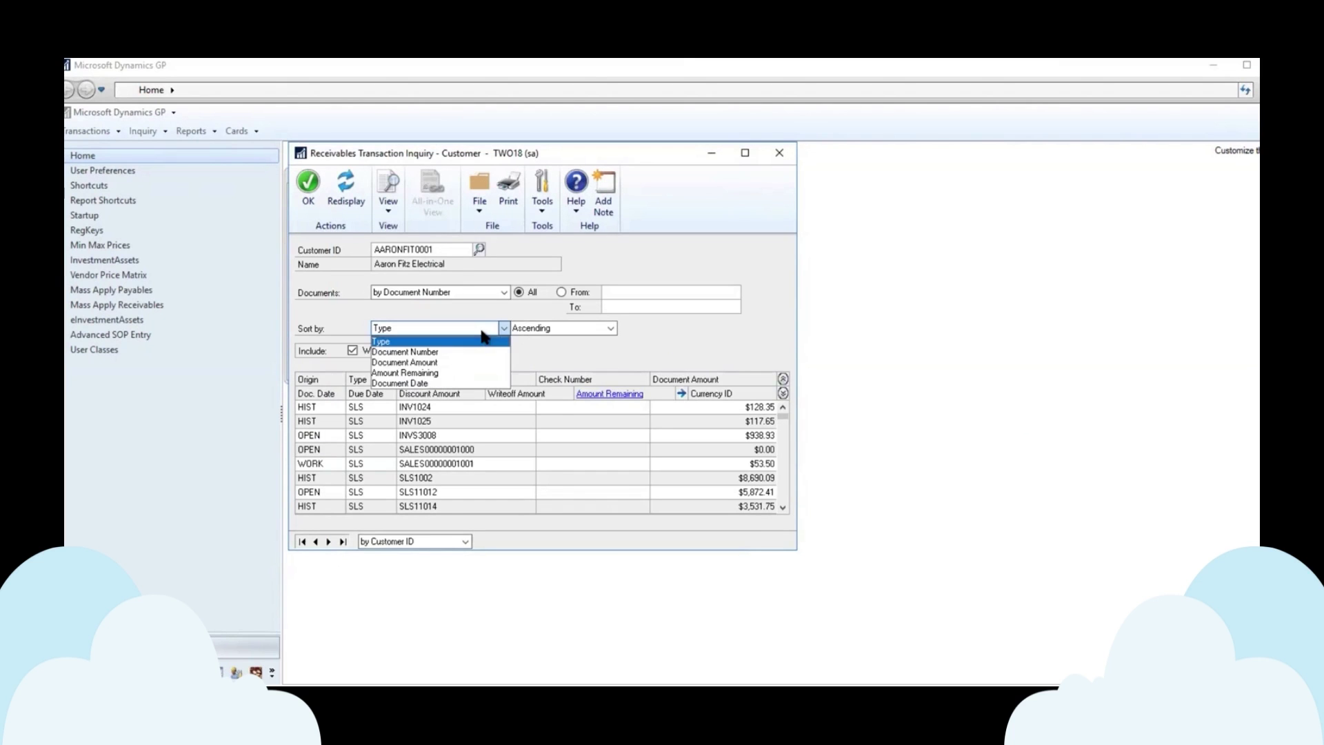
pyautogui.click(482, 340)
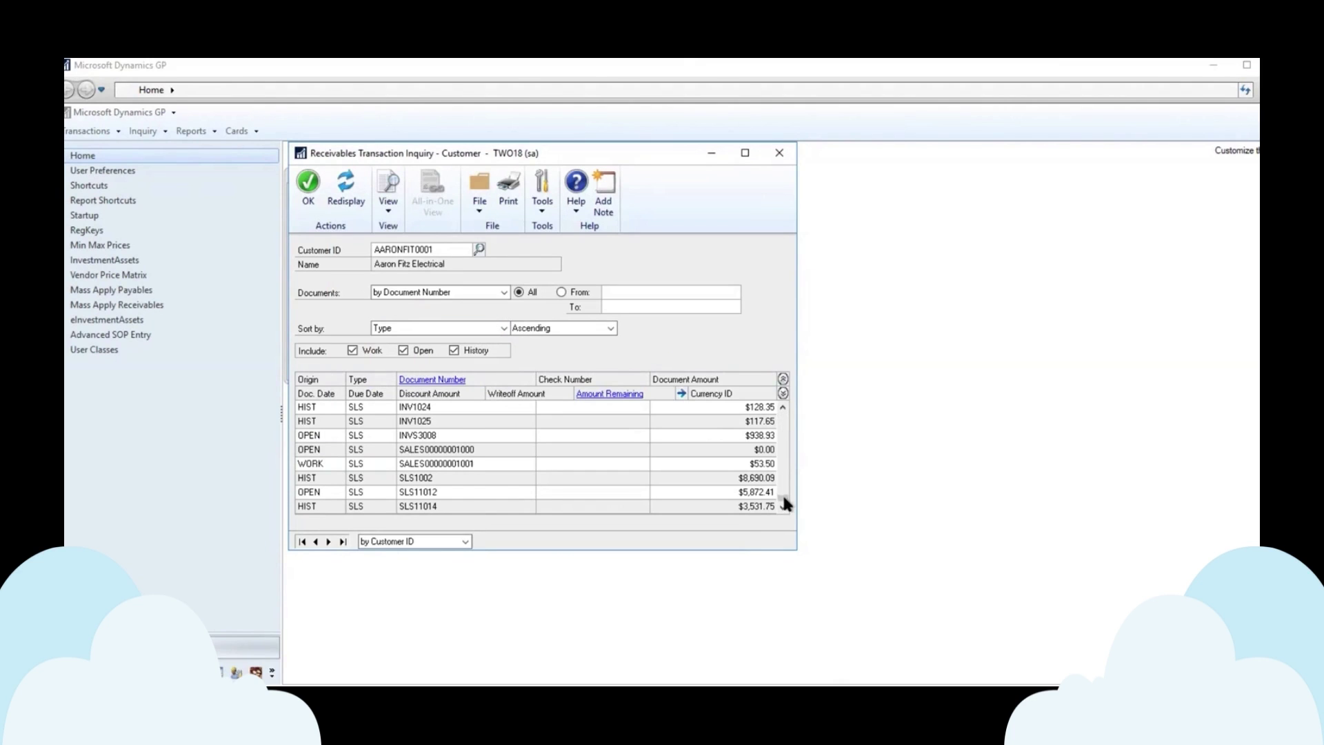
# Scroll down to the payment rows and select the $42.59 cash payment.
pyautogui.scroll(-3, 782, 496)
pyautogui.click(447, 464)
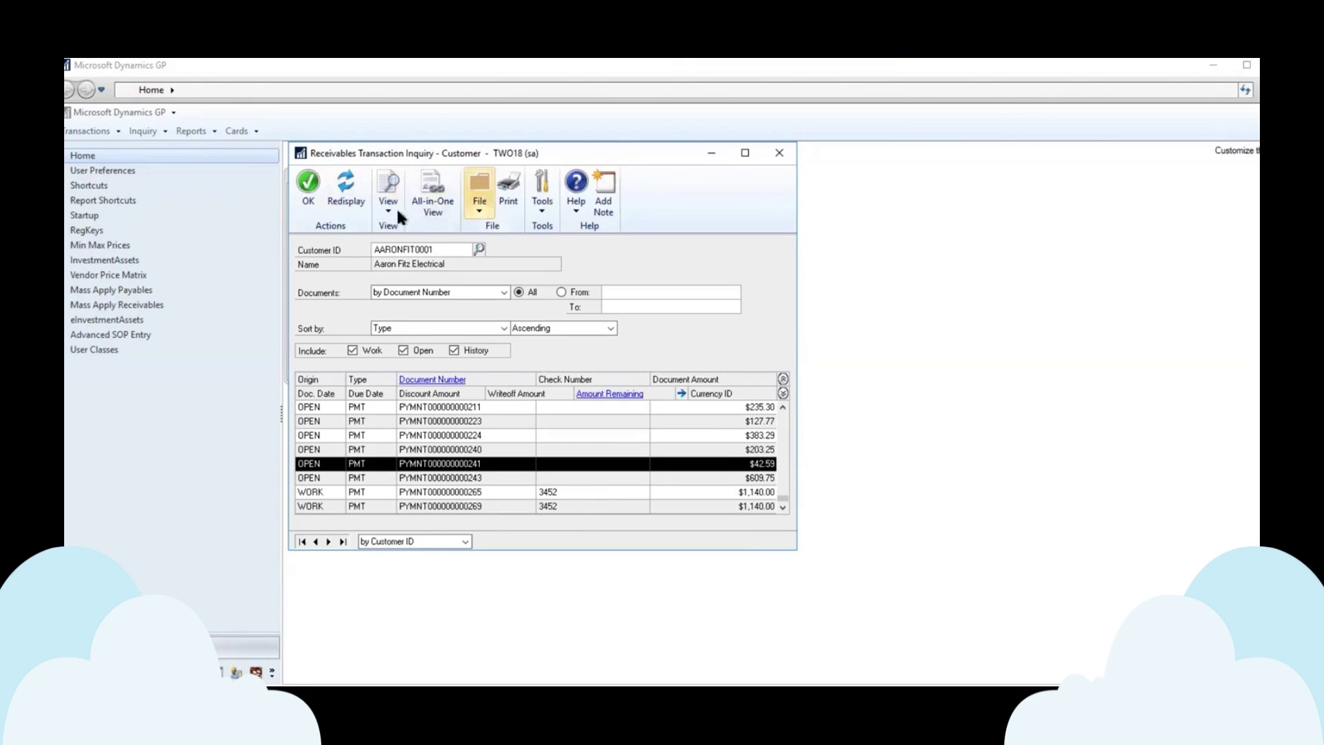
# Open the $42.59 payment's details, print its historical cash receipt to screen, widen, then close both.
pyautogui.click(433, 379)
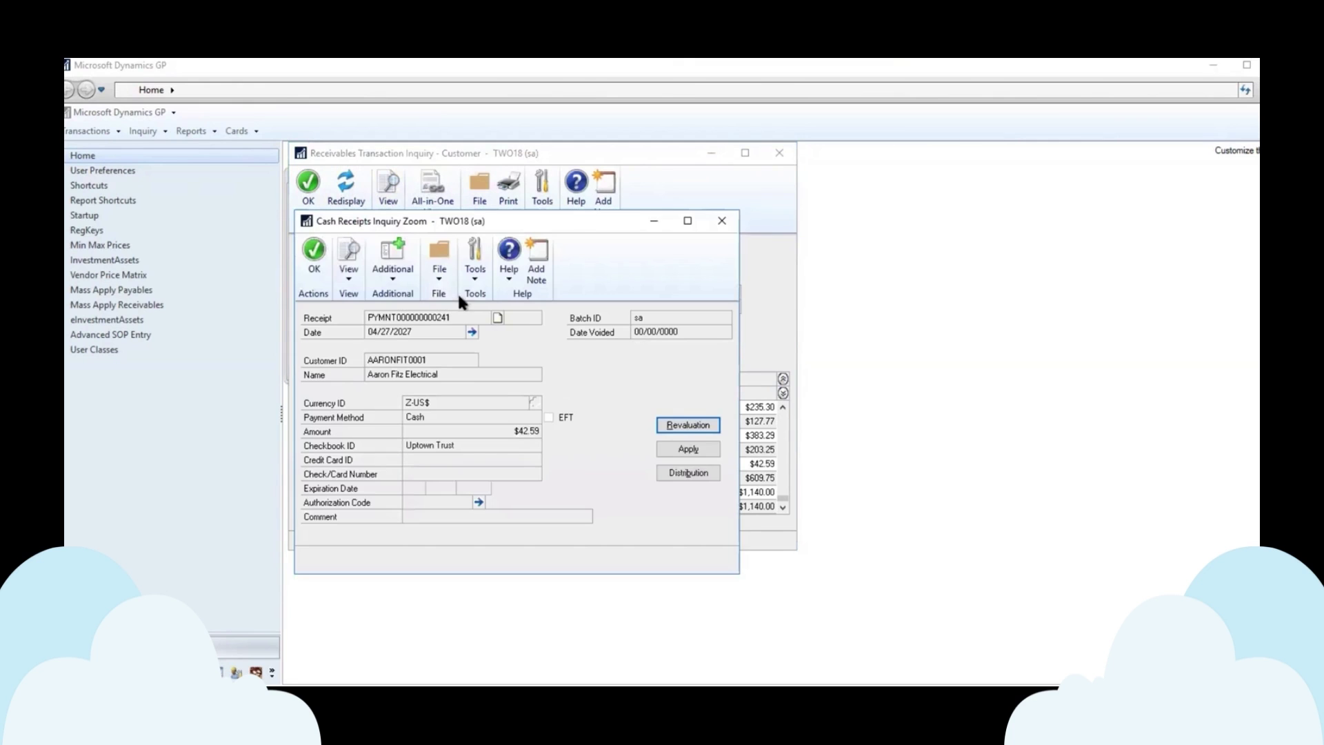
pyautogui.click(392, 265)
pyautogui.click(429, 297)
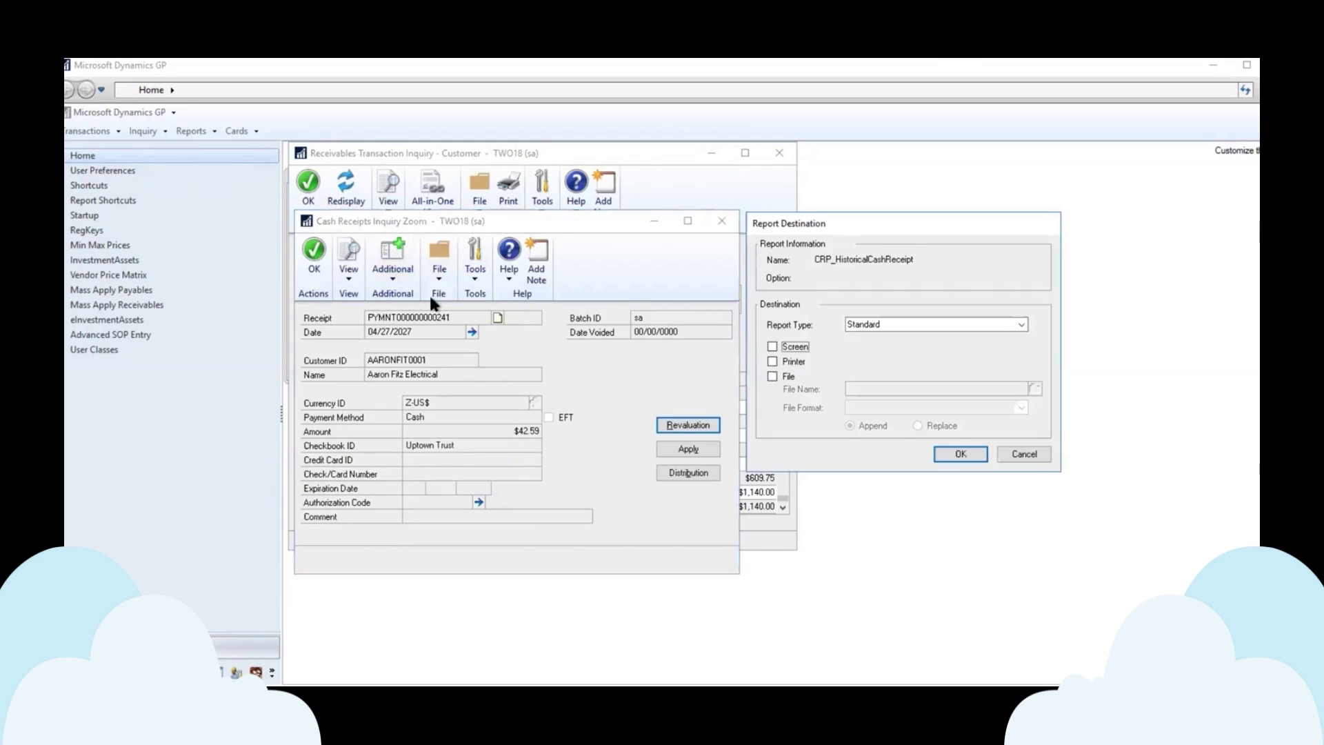
pyautogui.click(773, 346)
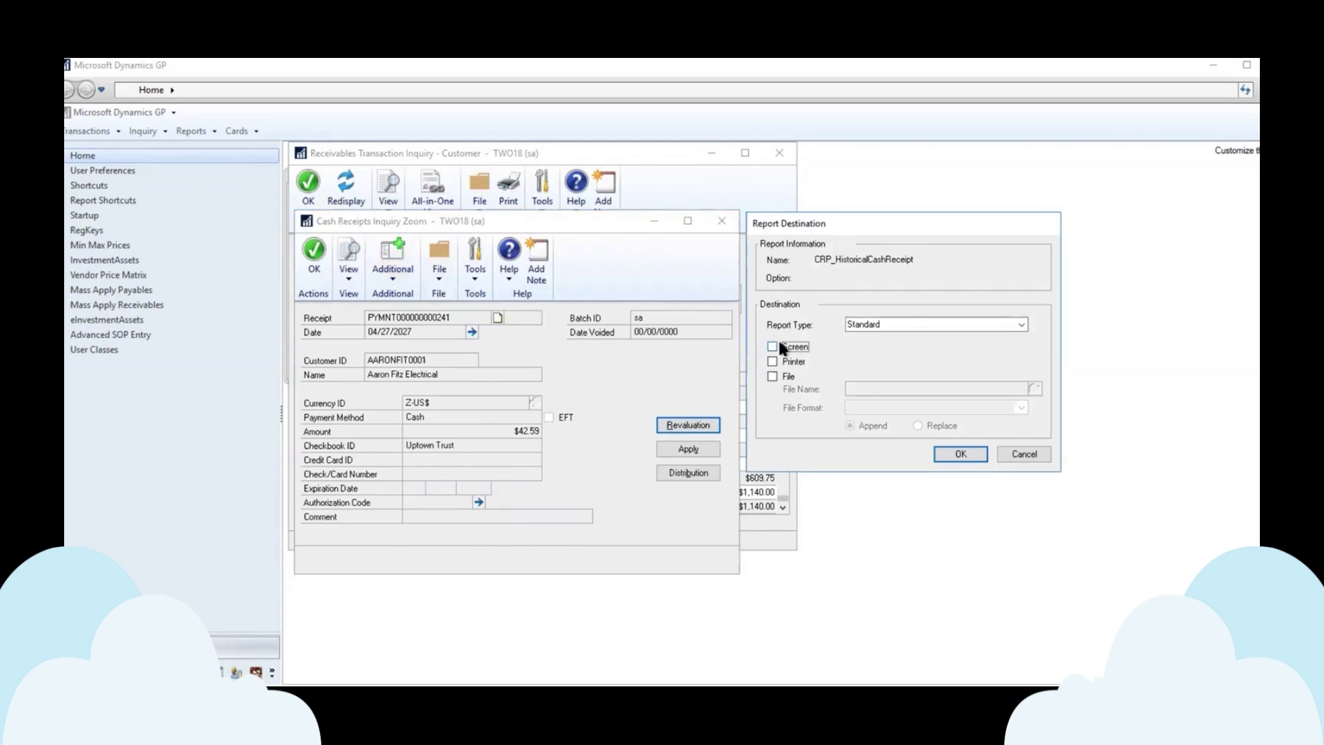
pyautogui.click(960, 453)
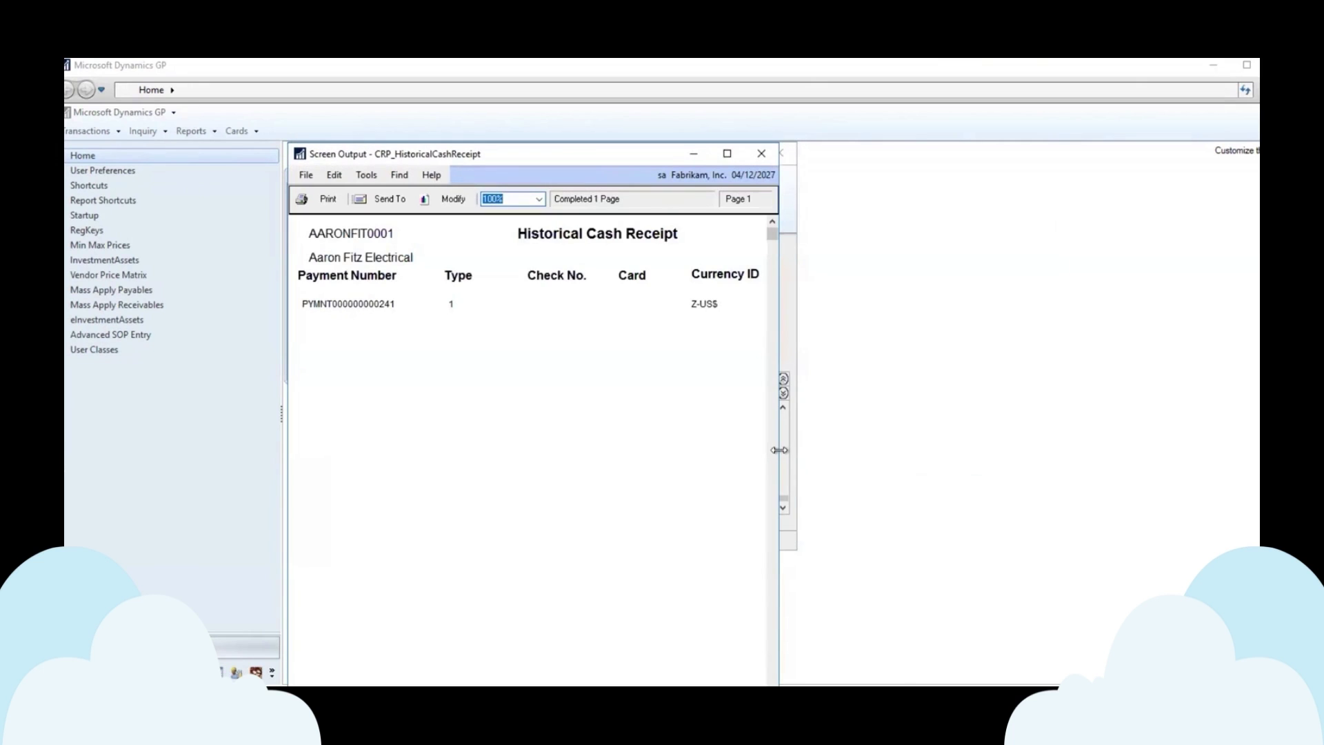
pyautogui.moveTo(779, 450); pyautogui.dragTo(969, 441)
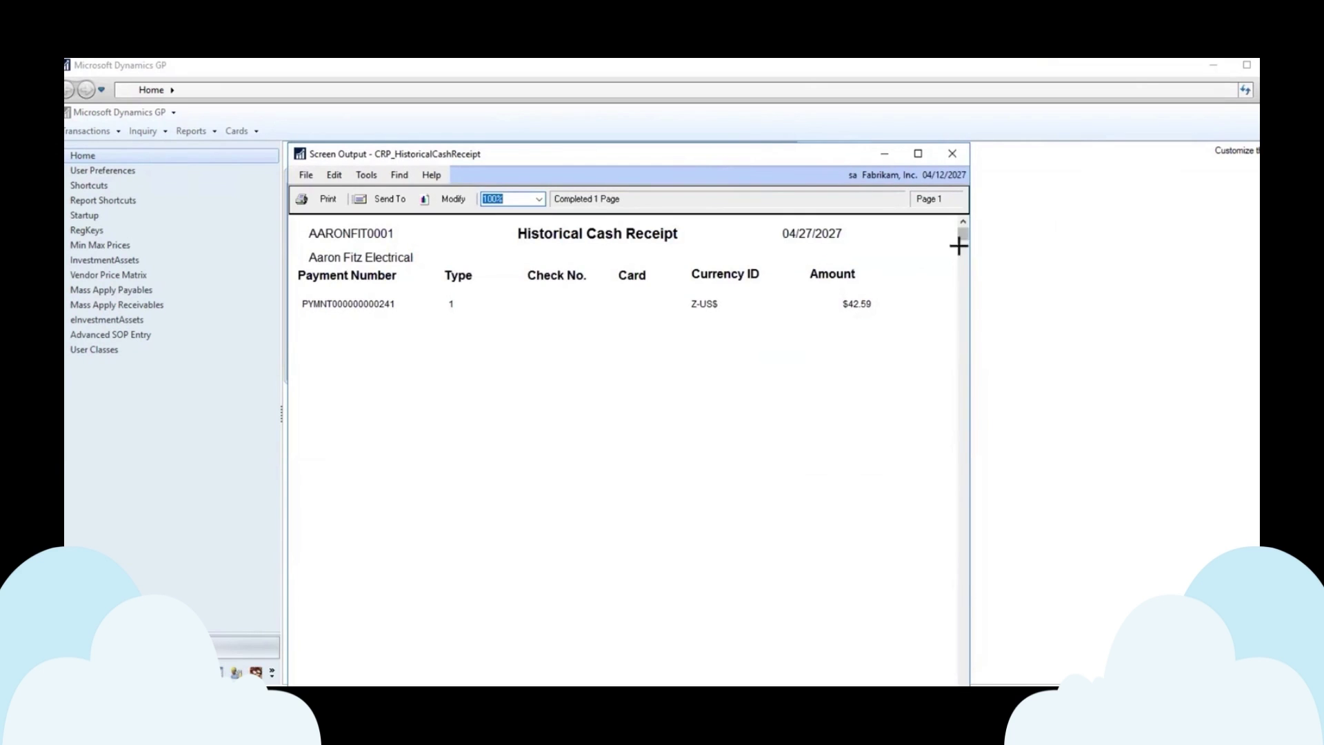
pyautogui.click(952, 153)
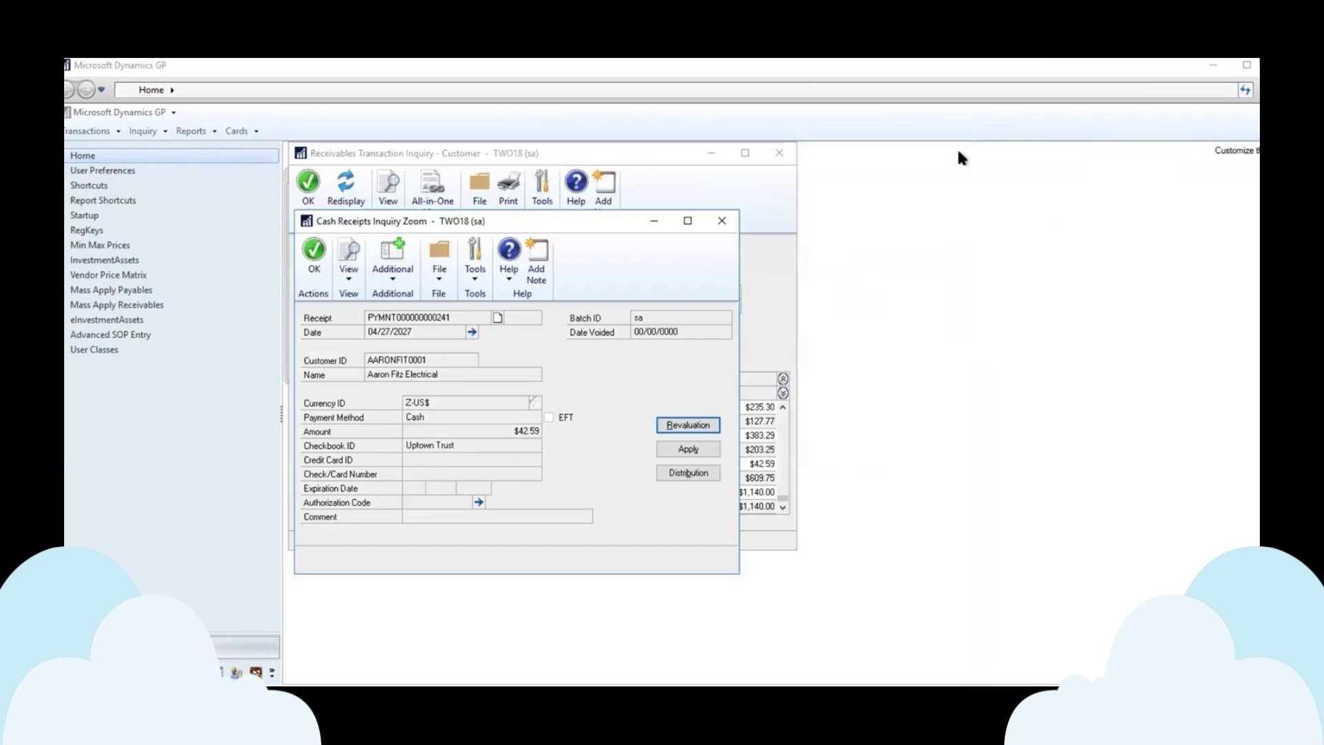
pyautogui.click(721, 221)
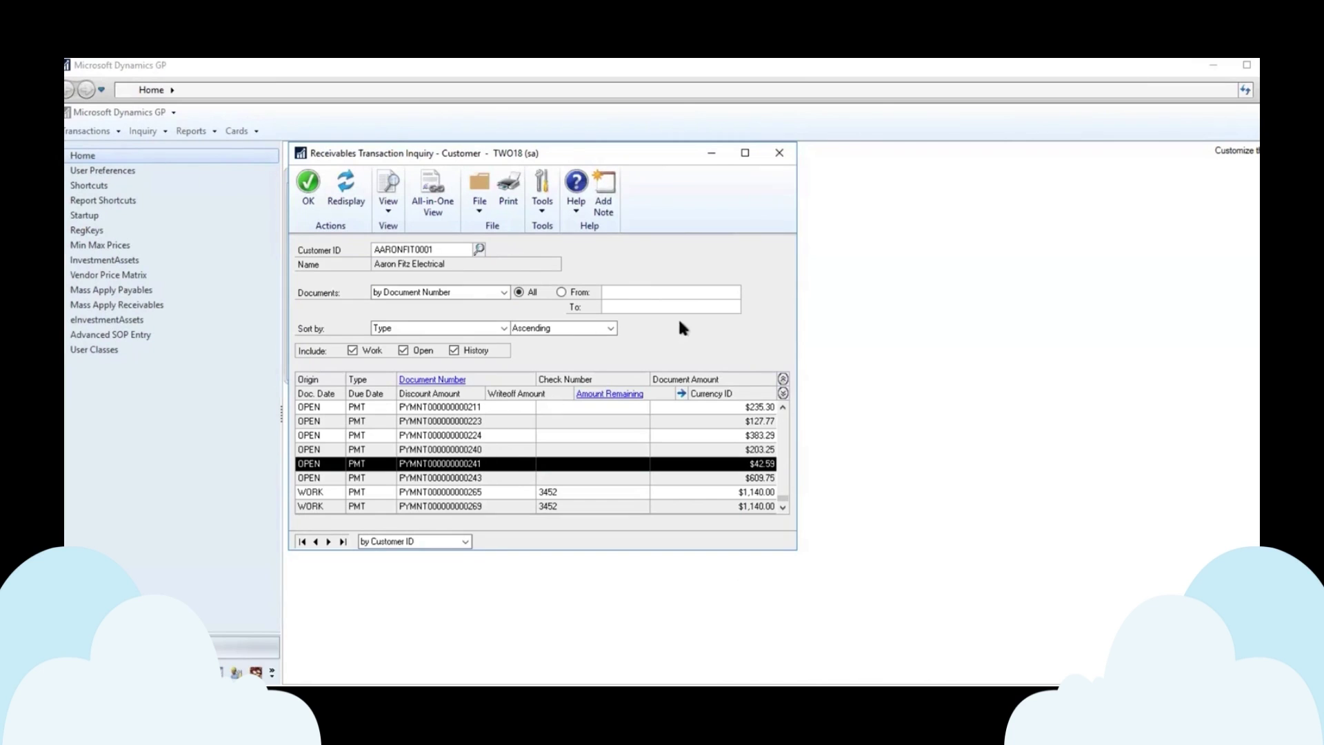
# Close the customer transaction inquiry and open Sales Transaction Entry.
pyautogui.click(778, 155)
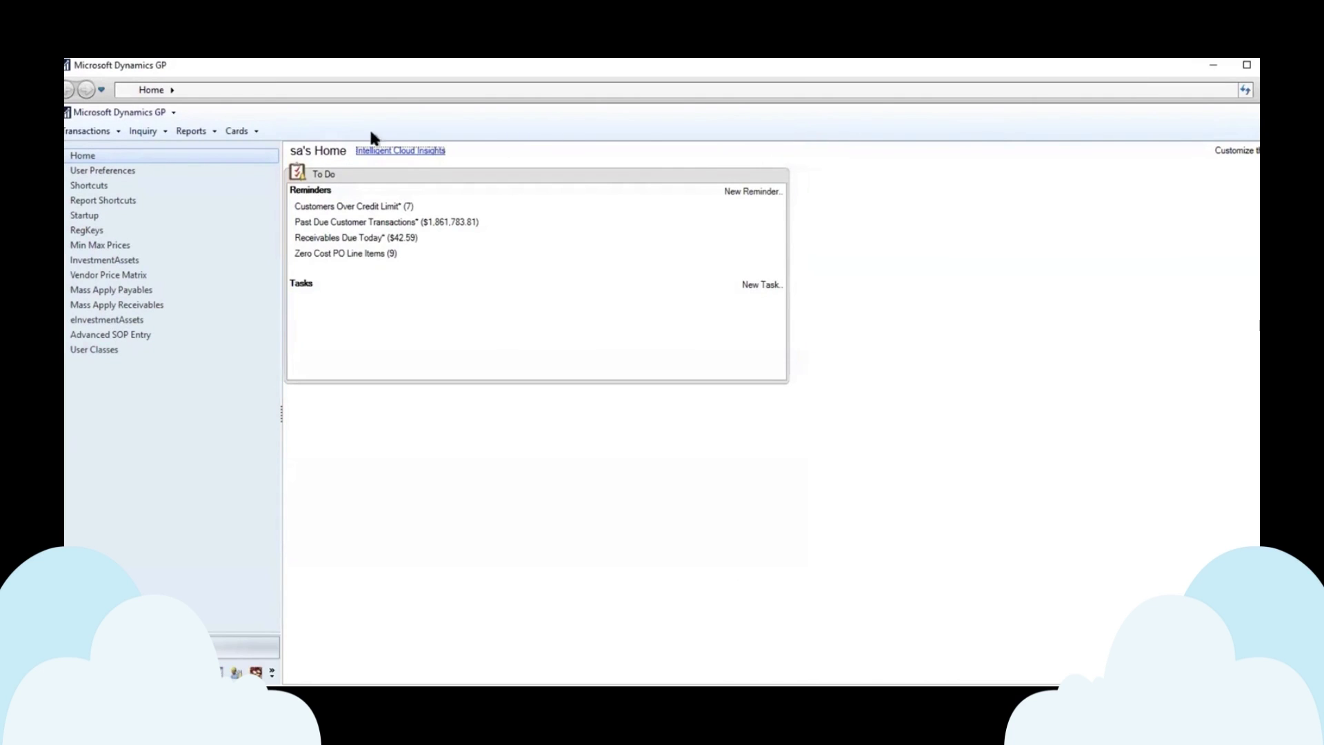
pyautogui.click(140, 132)
pyautogui.moveTo(186, 181)
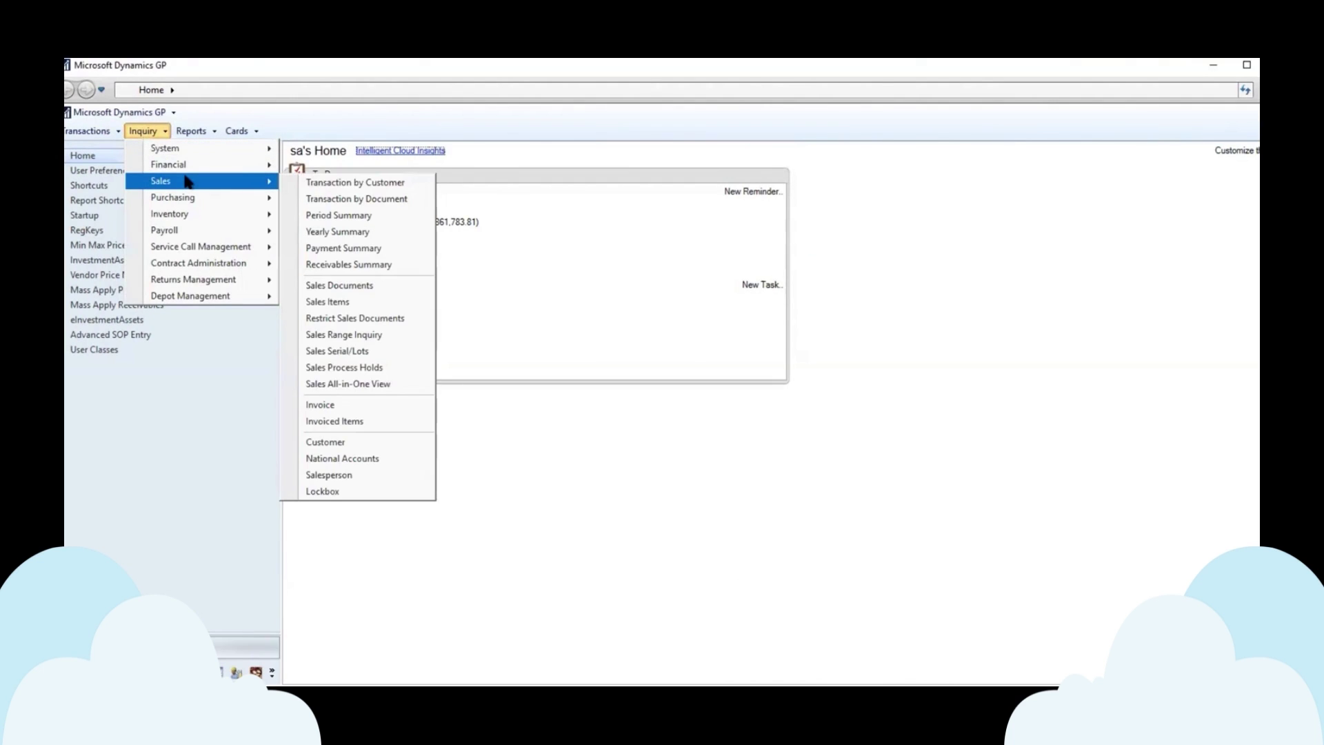
pyautogui.click(104, 132)
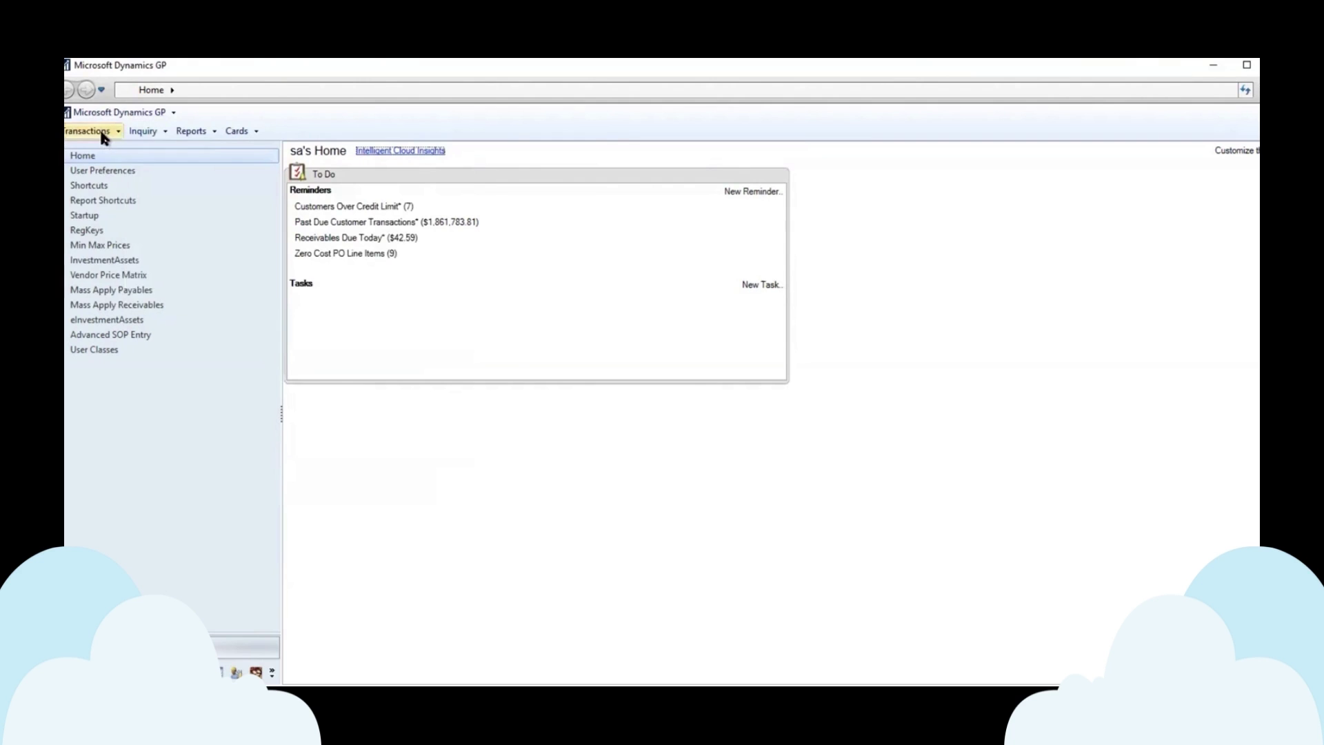
pyautogui.click(99, 128)
pyautogui.moveTo(103, 169)
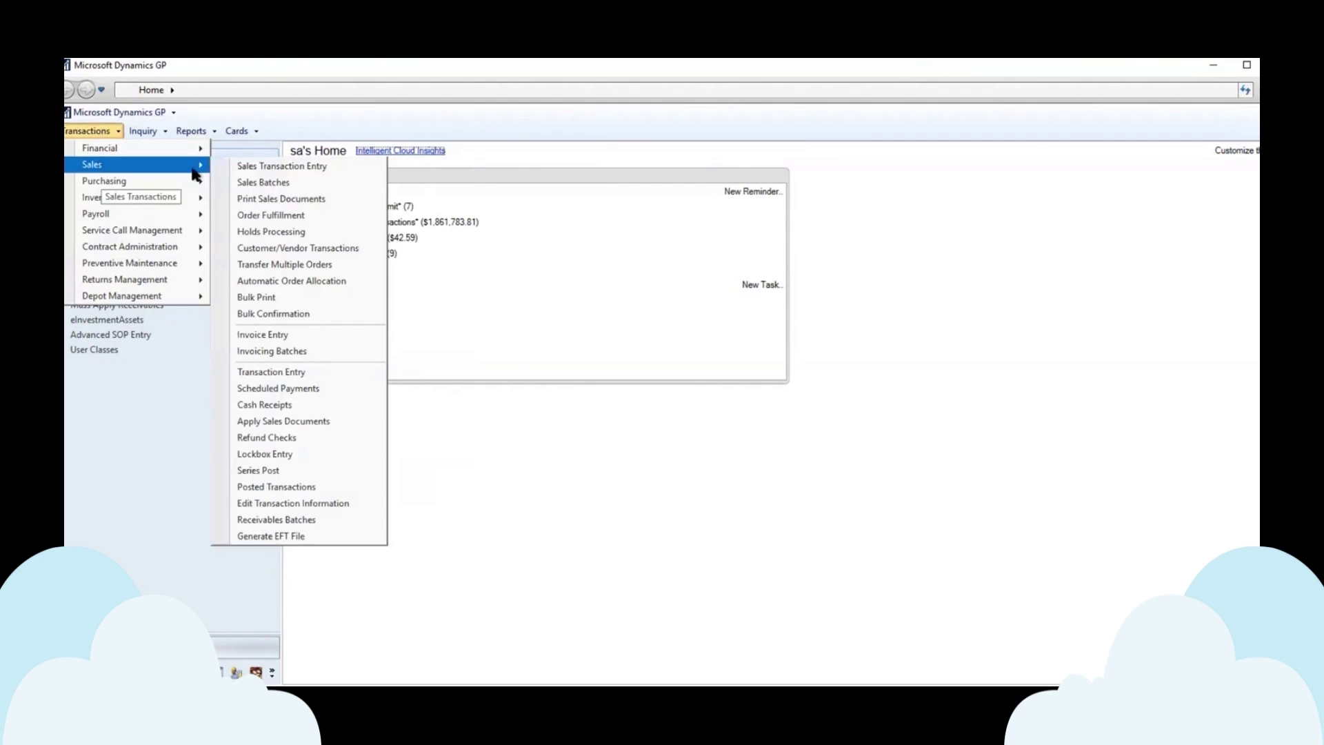
pyautogui.click(293, 166)
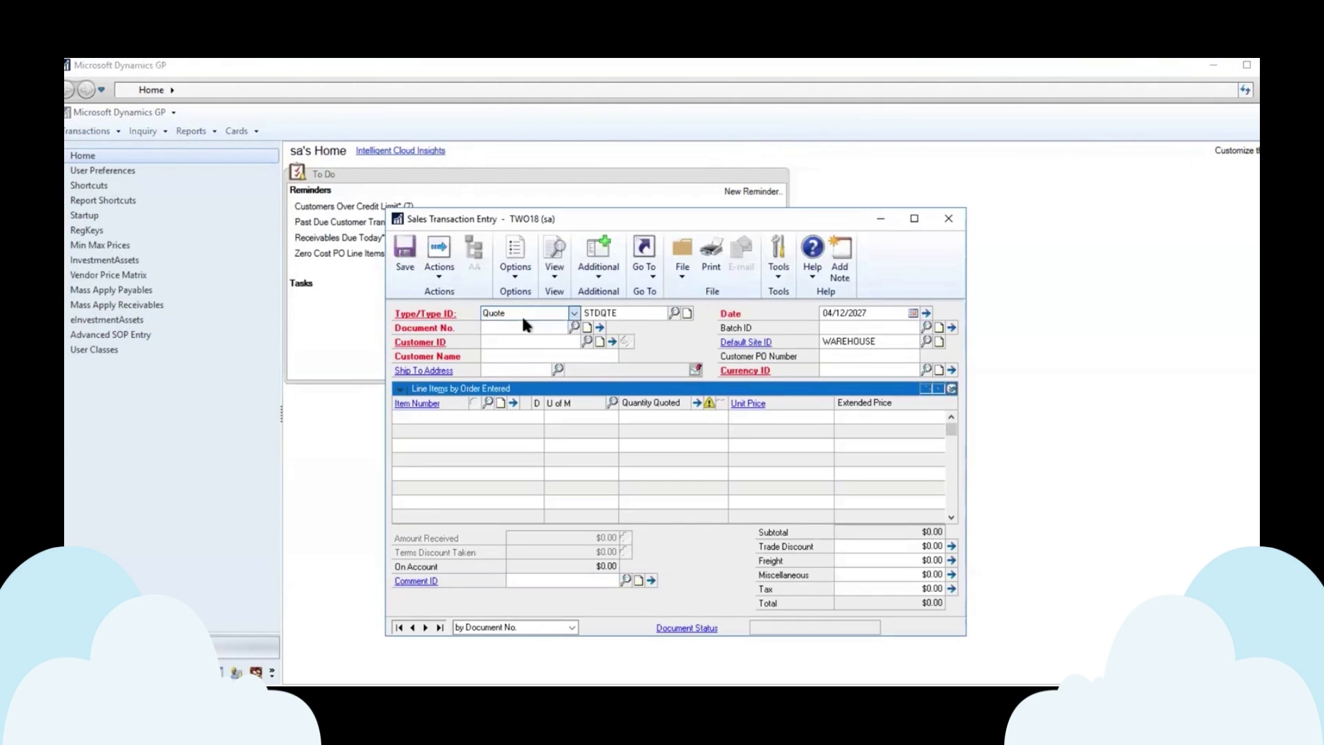
# Set the document type to Invoice, then delete the auto-numbered invoice record.
pyautogui.click(522, 313)
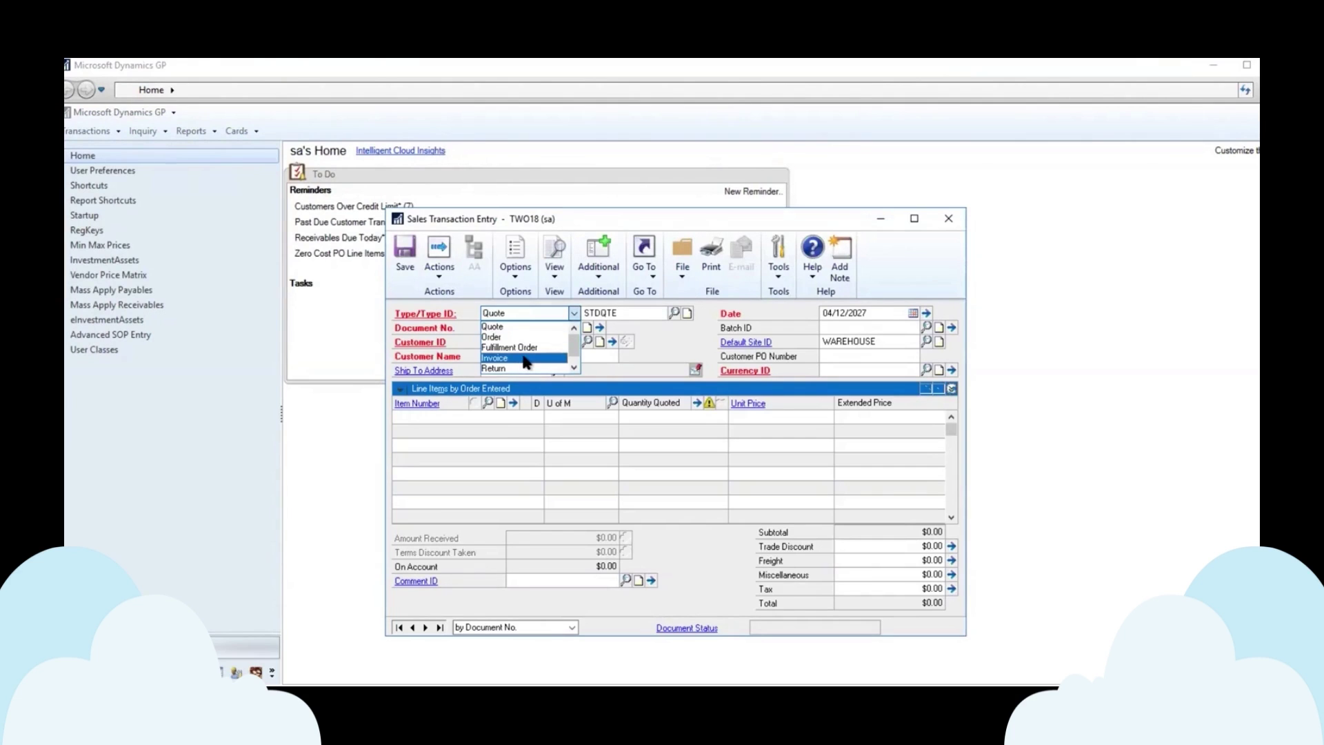
pyautogui.click(524, 357)
pyautogui.click(523, 327)
pyautogui.click(522, 341)
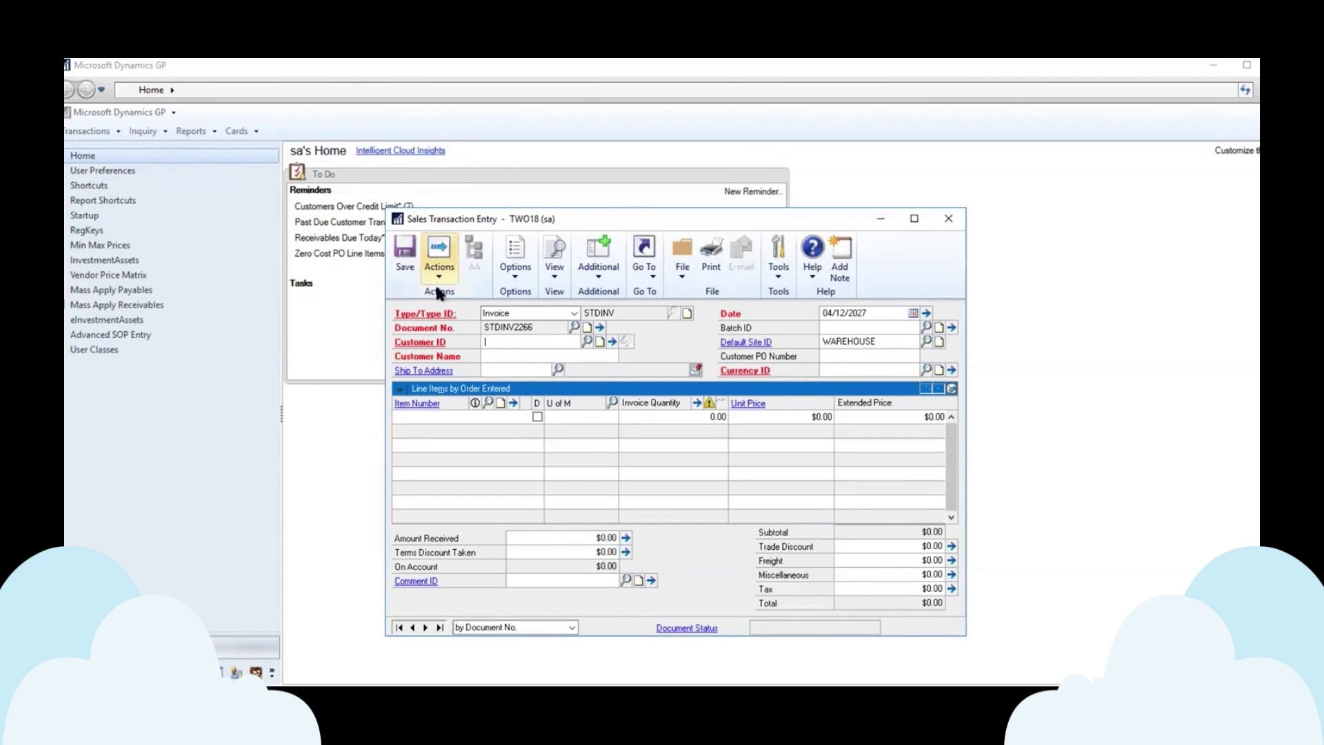
pyautogui.click(438, 262)
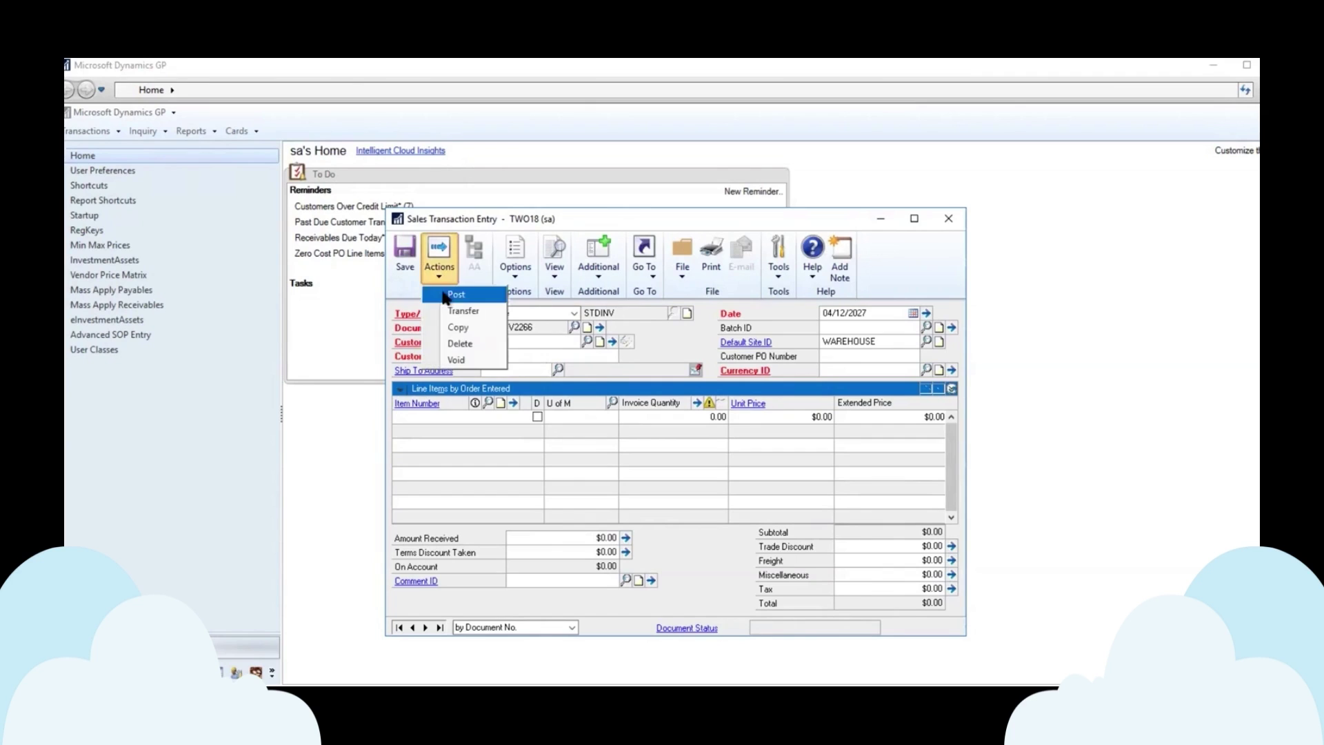
pyautogui.click(474, 353)
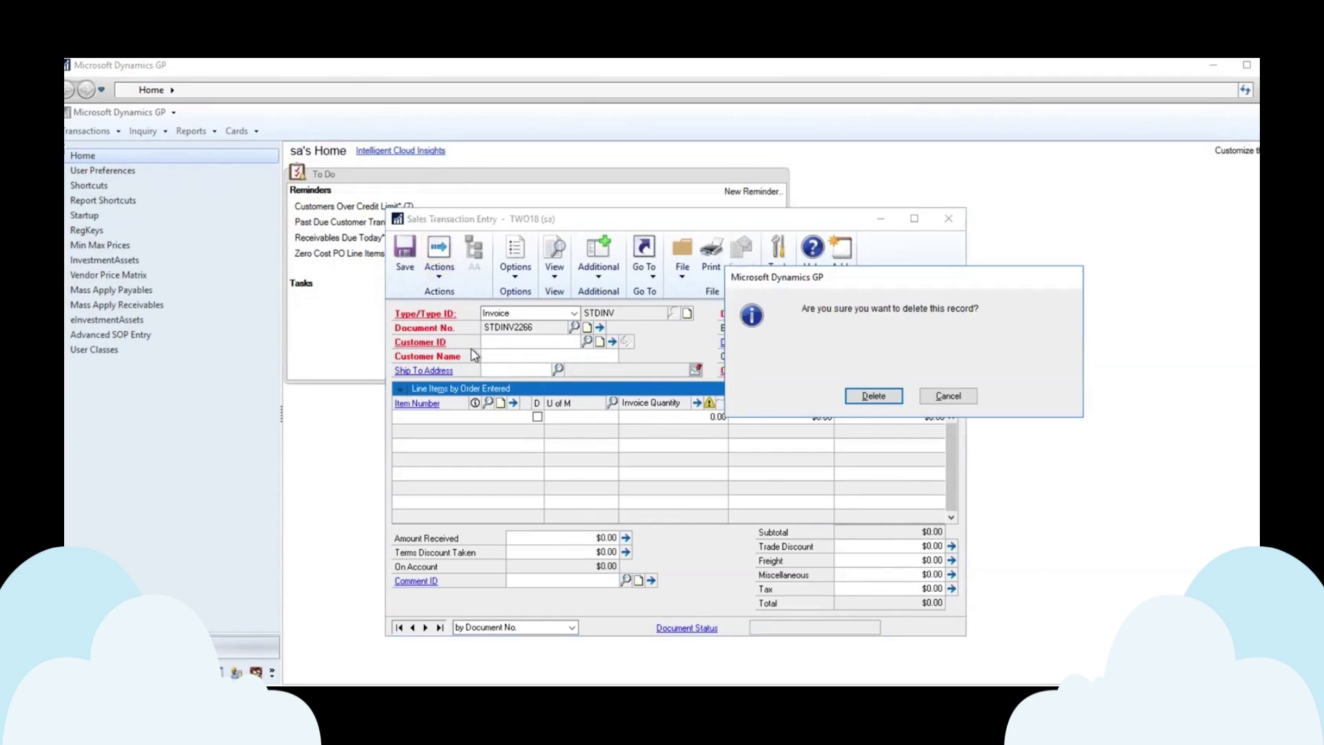
pyautogui.click(875, 397)
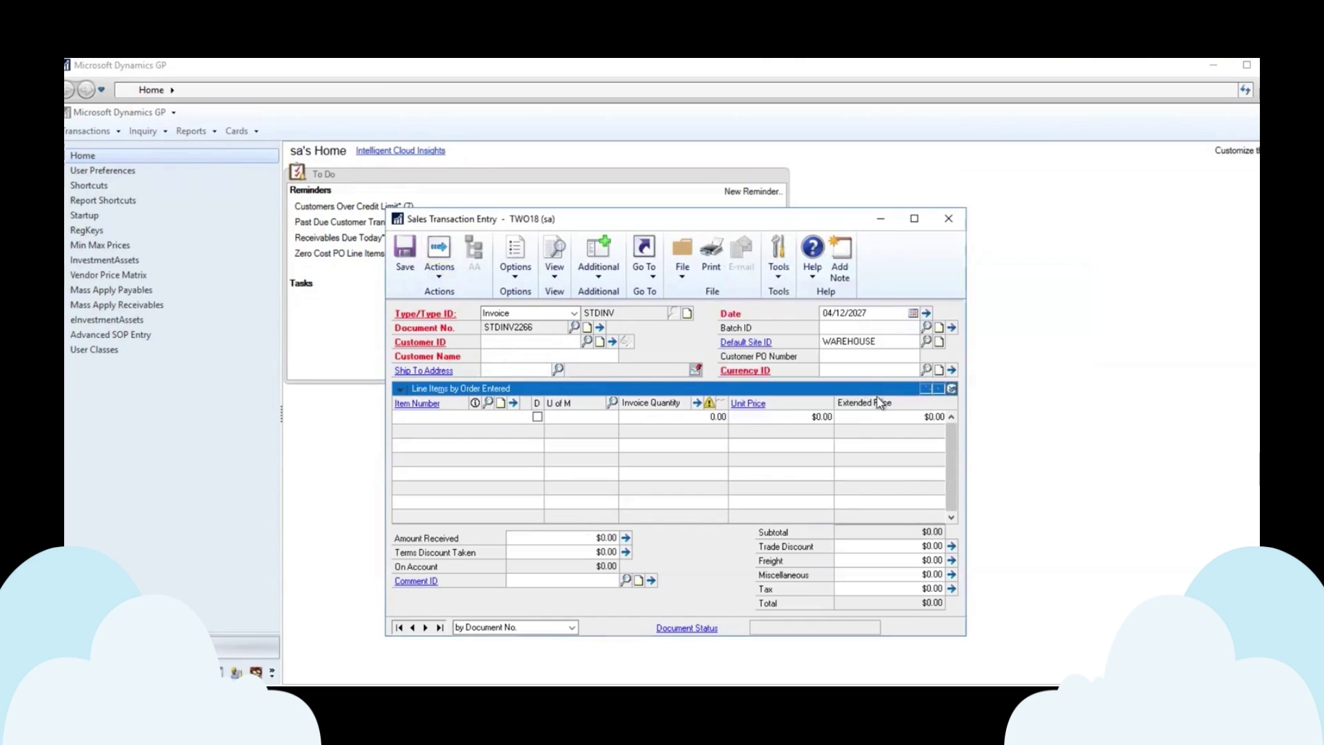
# Start a new sales Order with the next number for customer TEST10.
pyautogui.click(531, 313)
pyautogui.click(544, 332)
pyautogui.click(544, 330)
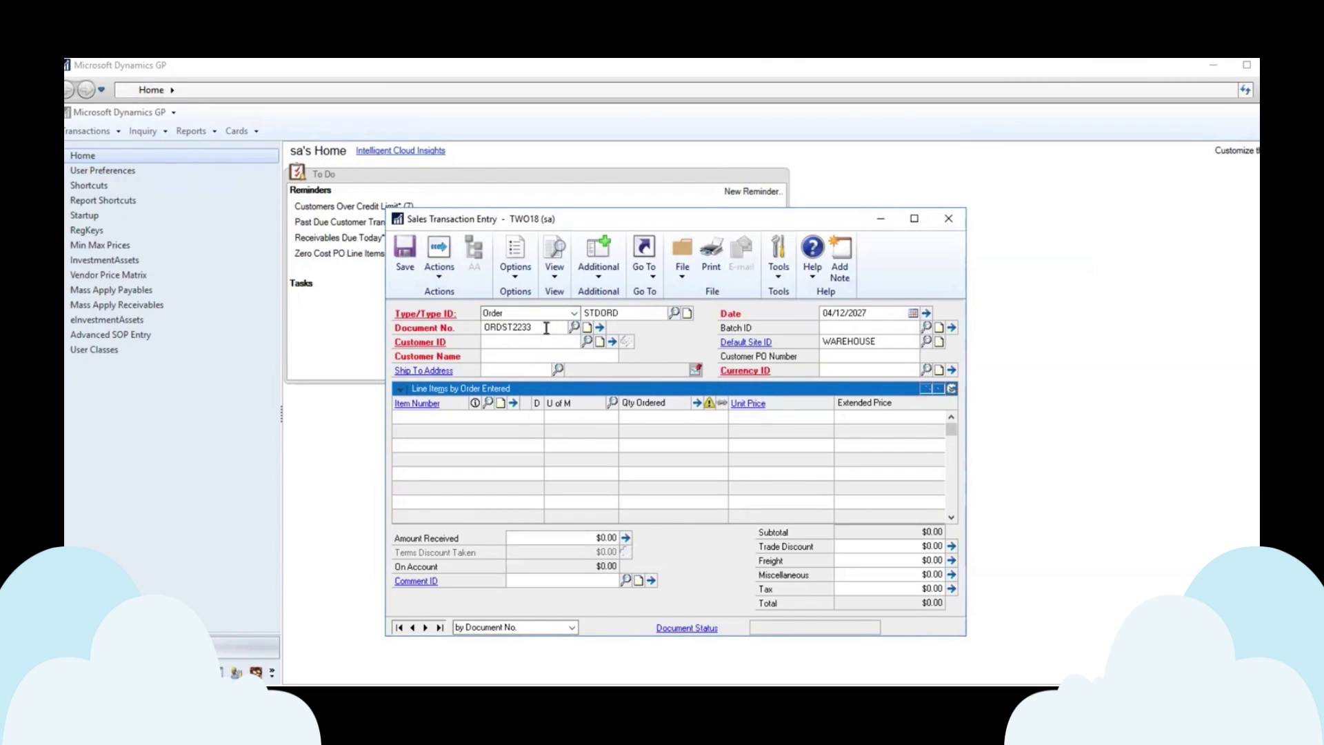
pyautogui.press('Tab')
pyautogui.write('T')
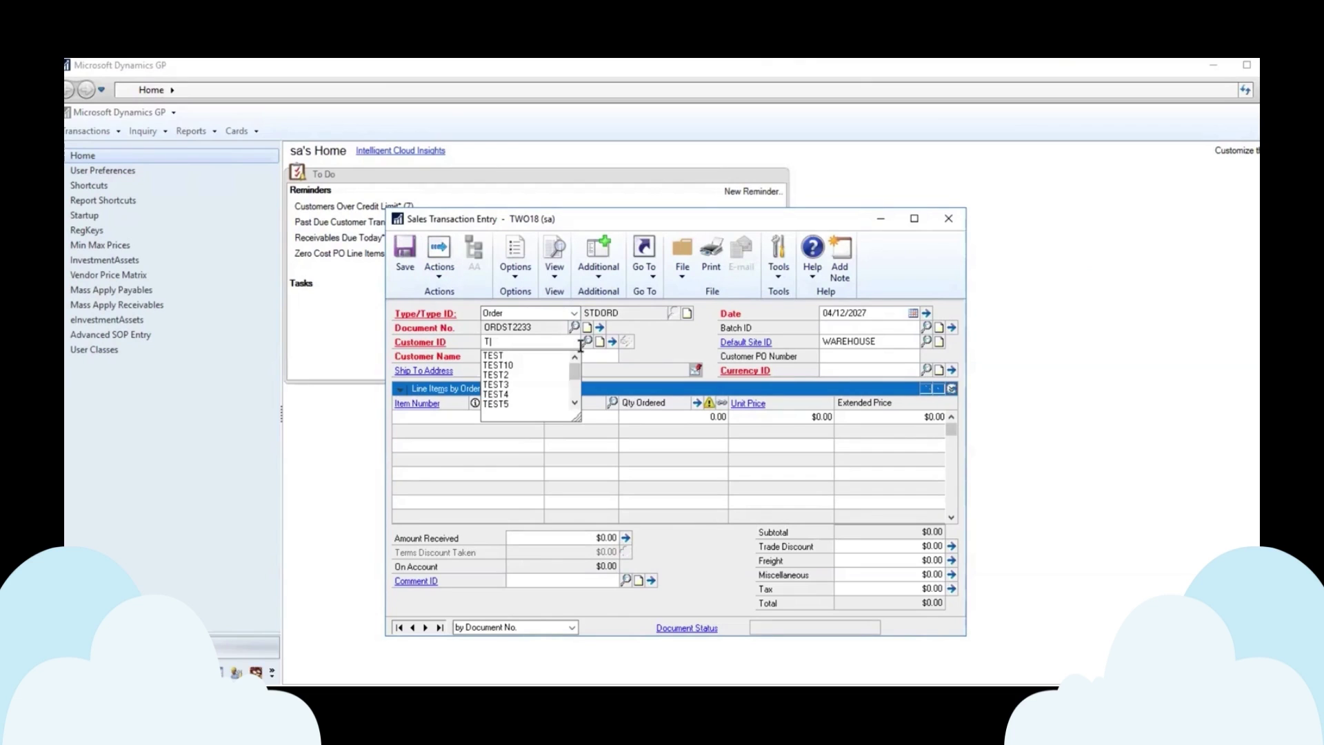
pyautogui.write('EST10')
pyautogui.press('Tab')
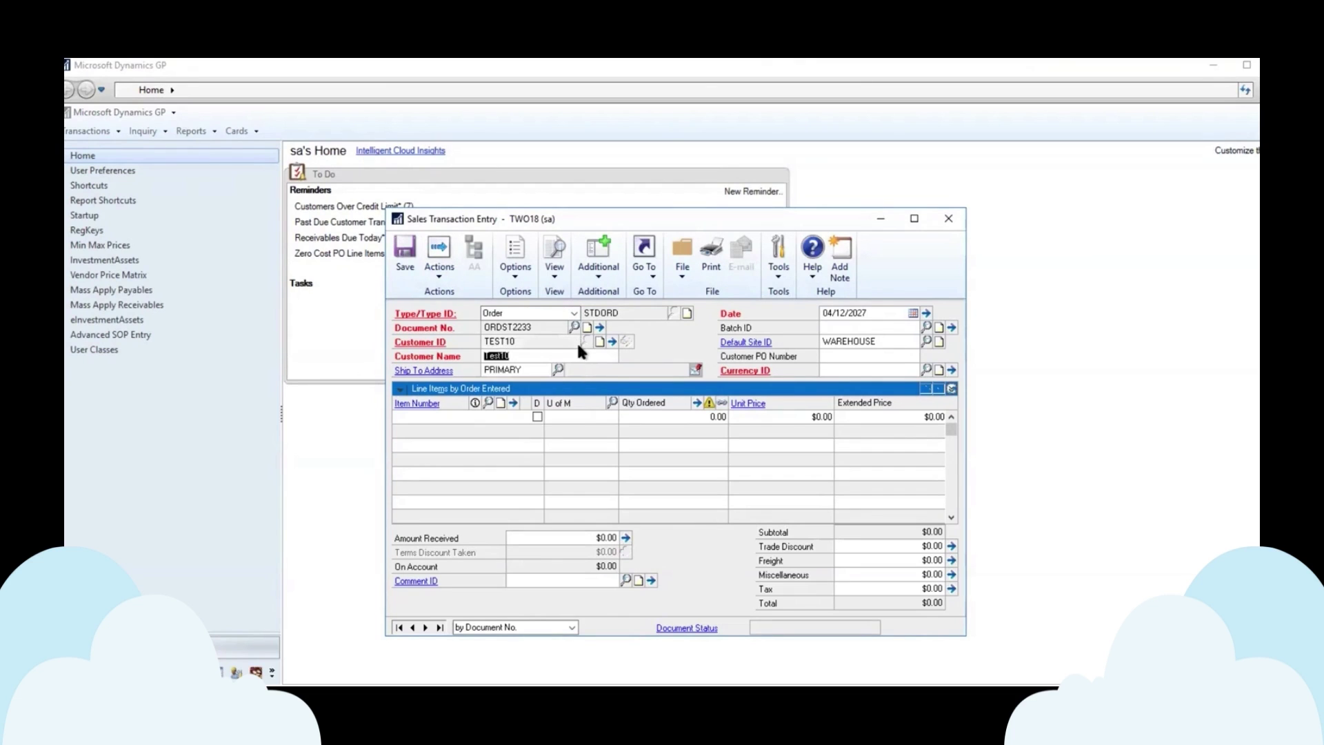
# Add one 256 SDRAM line from the item lookup and enter 229.95 as amount received.
pyautogui.click(440, 415)
pyautogui.click(900, 396)
pyautogui.click(422, 414)
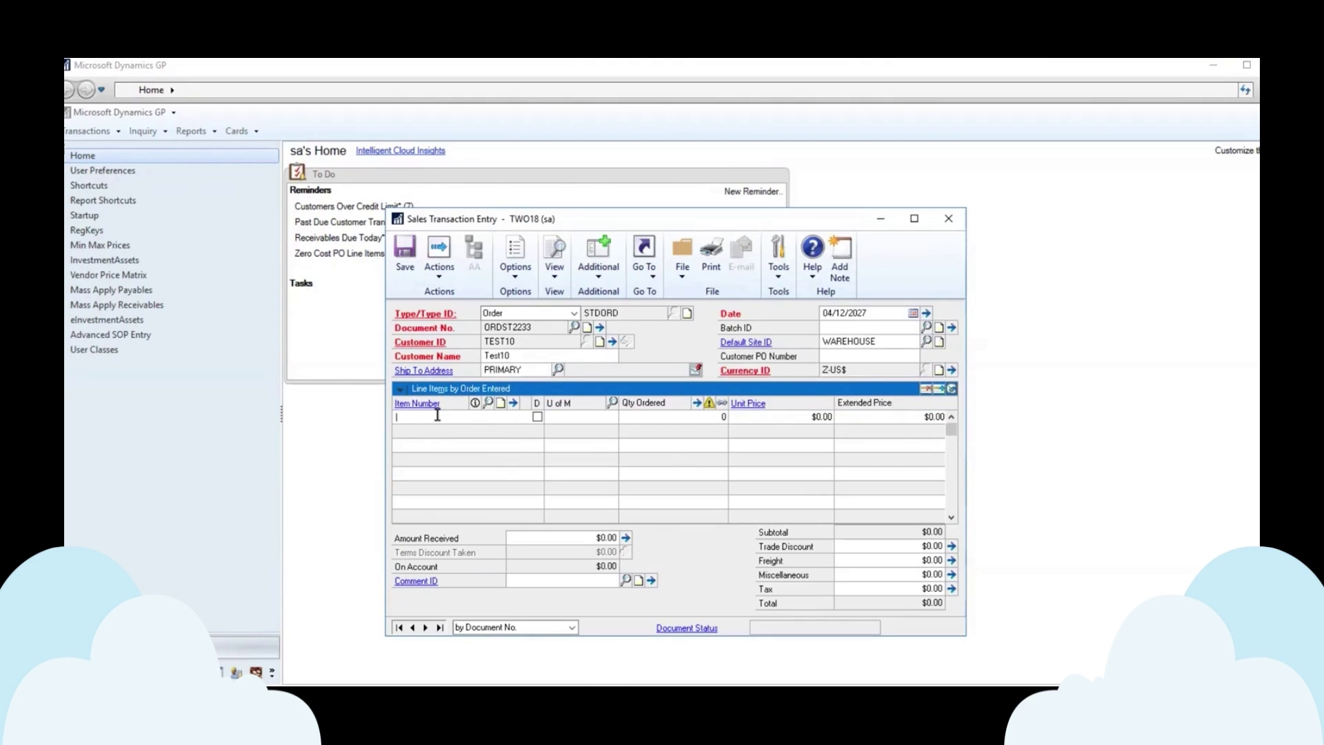
pyautogui.click(488, 403)
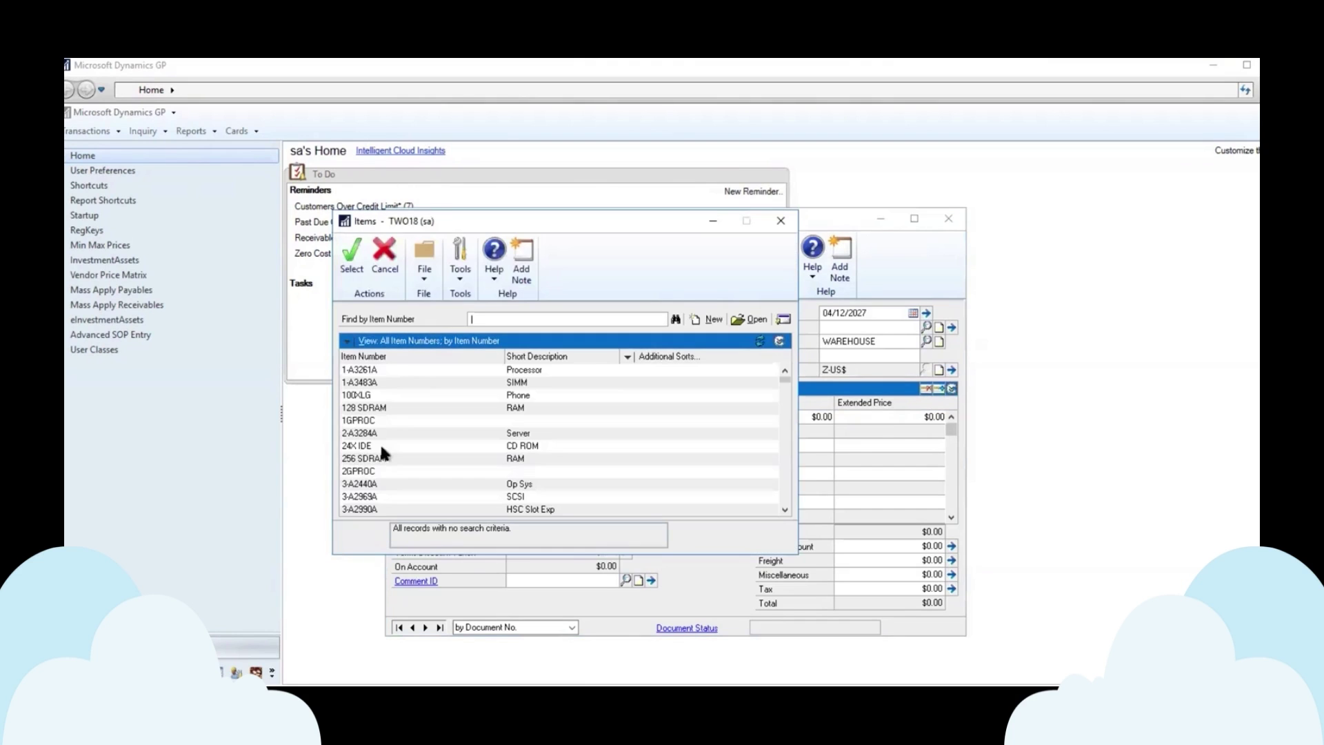
pyautogui.doubleClick(382, 458)
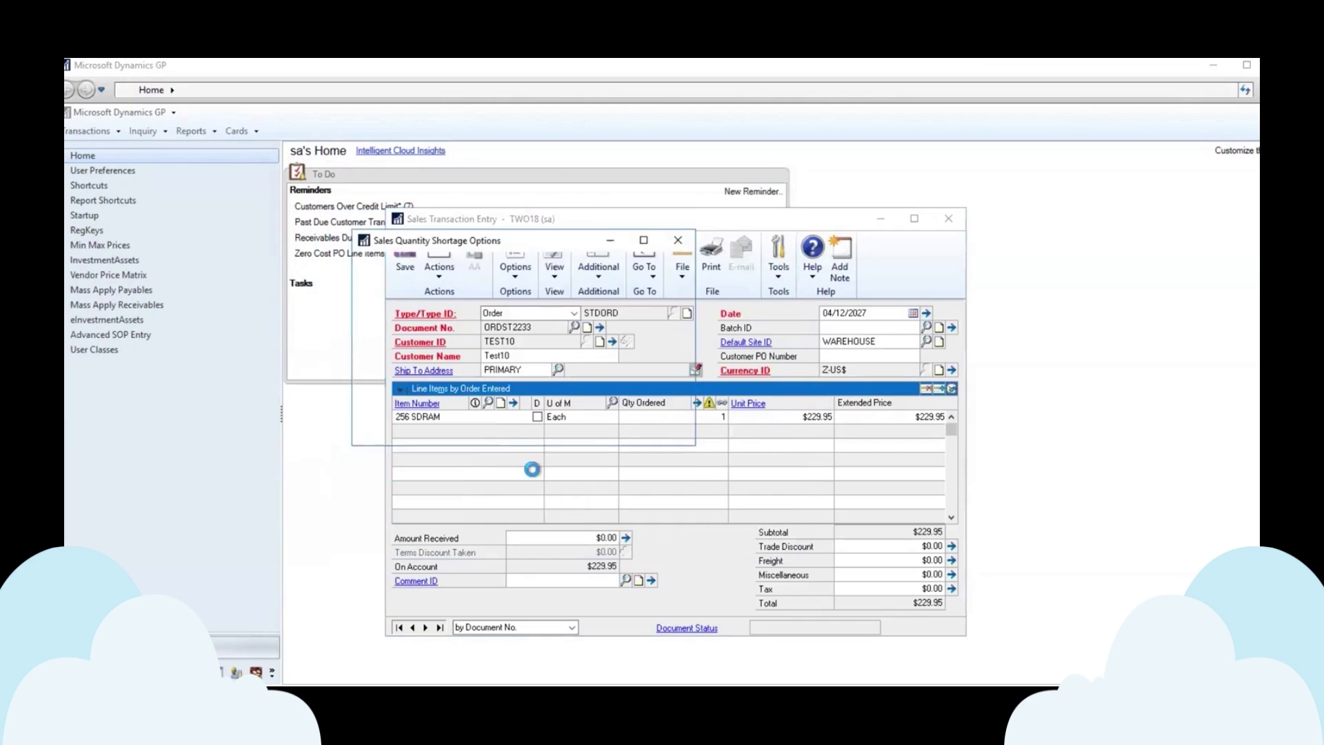
pyautogui.click(368, 268)
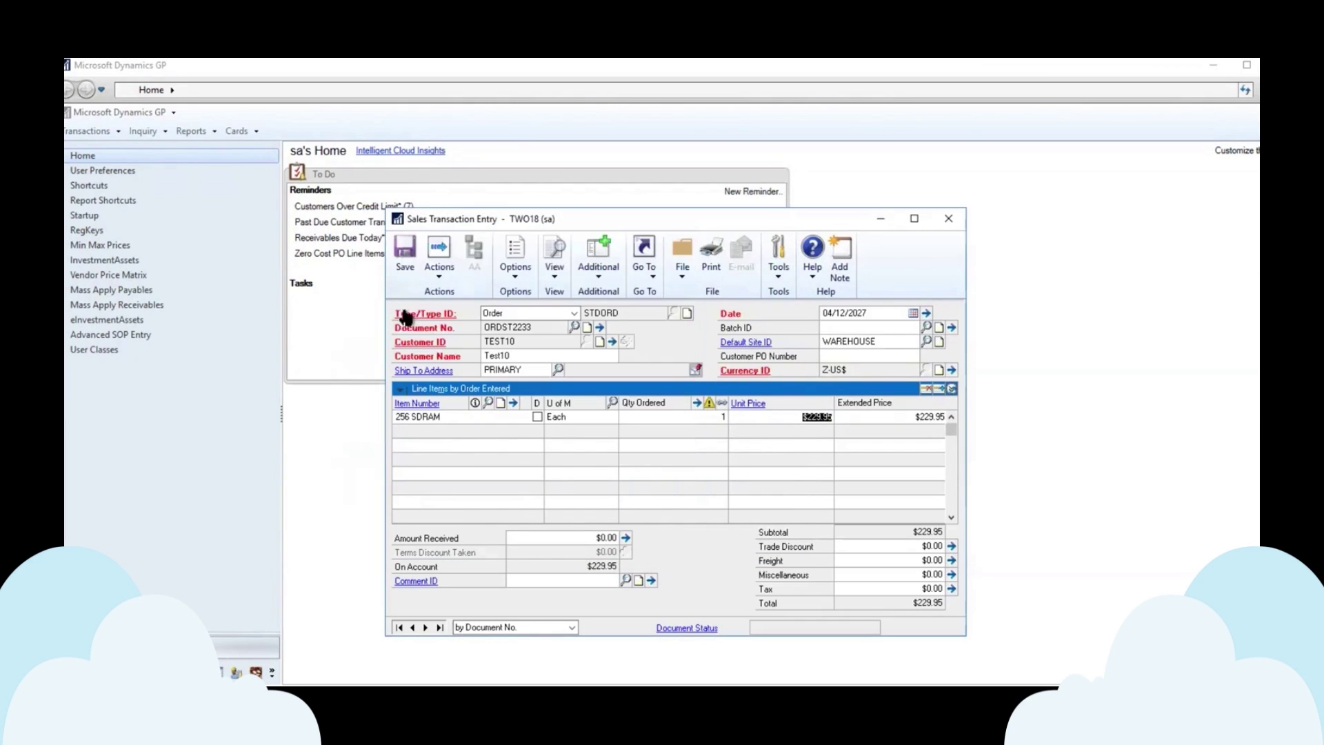
pyautogui.press('Tab')
pyautogui.press('Tab')
pyautogui.click(572, 539)
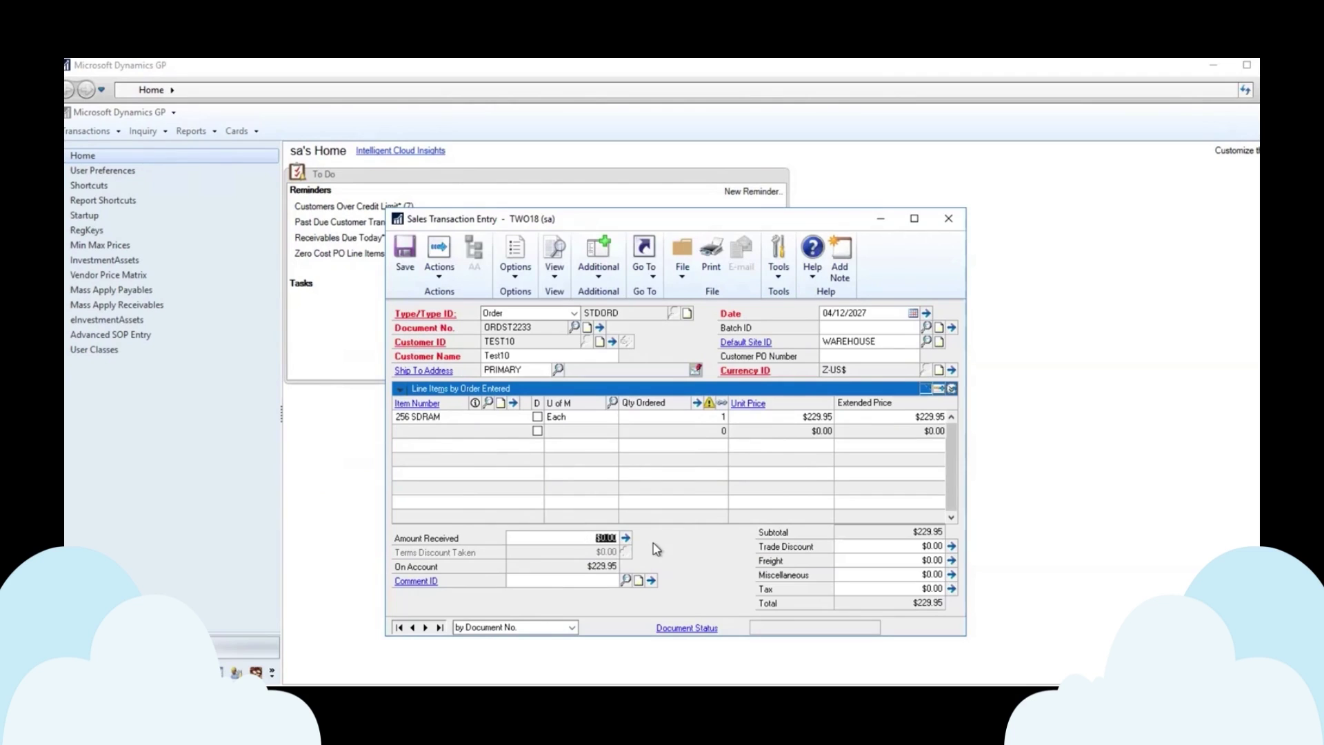
pyautogui.write('229.95')
pyautogui.press('Tab')
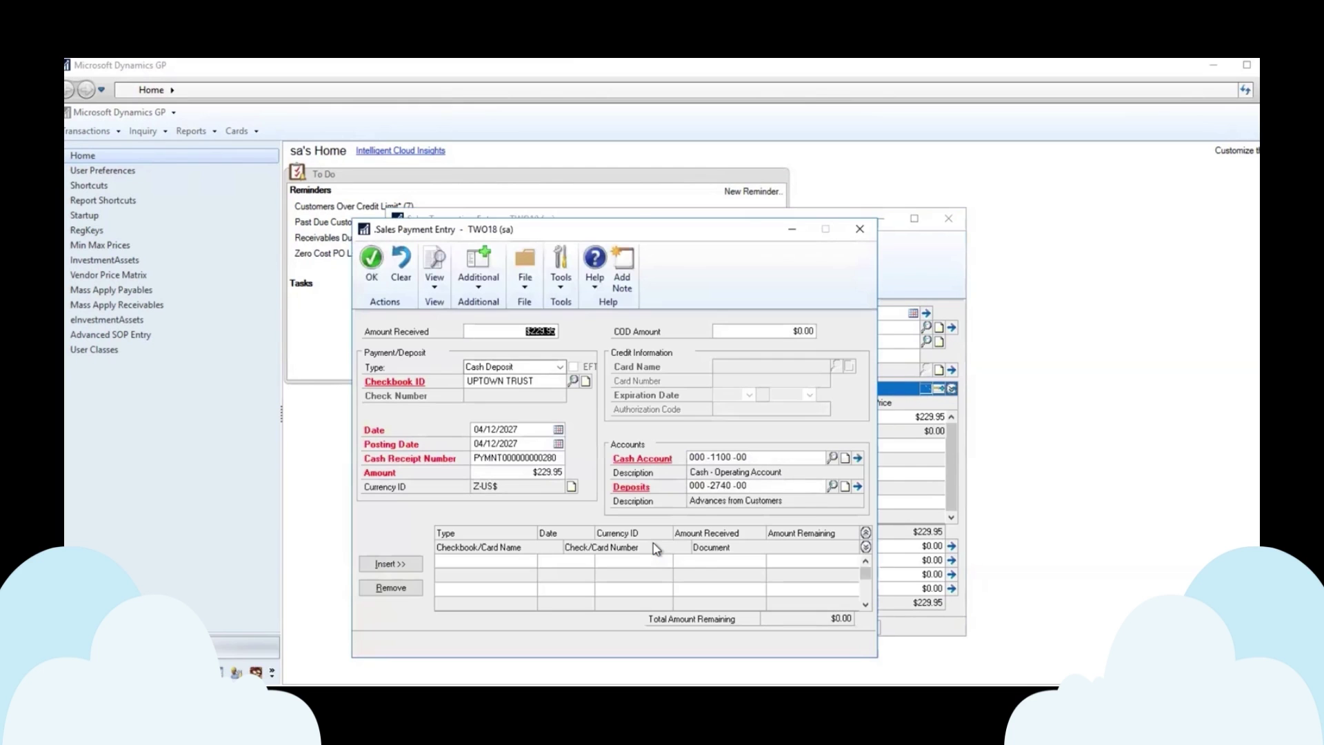
pyautogui.click(474, 274)
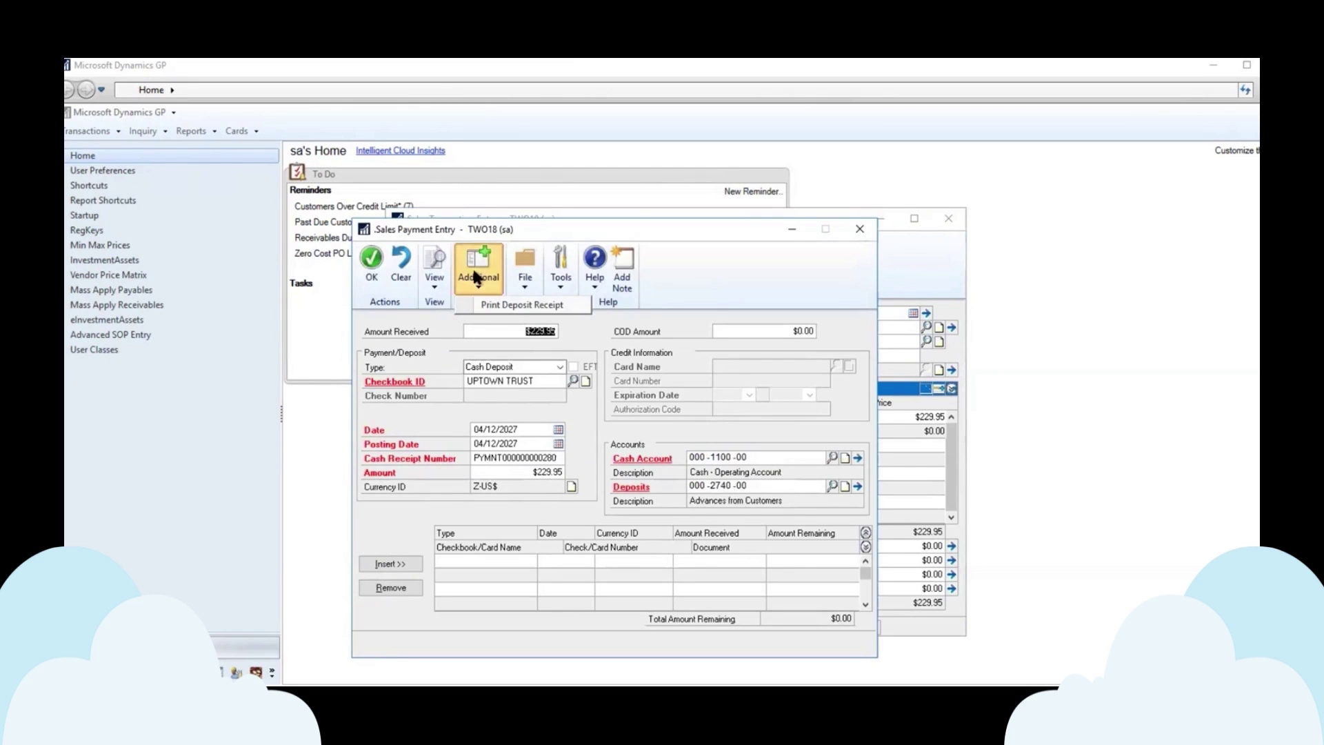
pyautogui.click(563, 304)
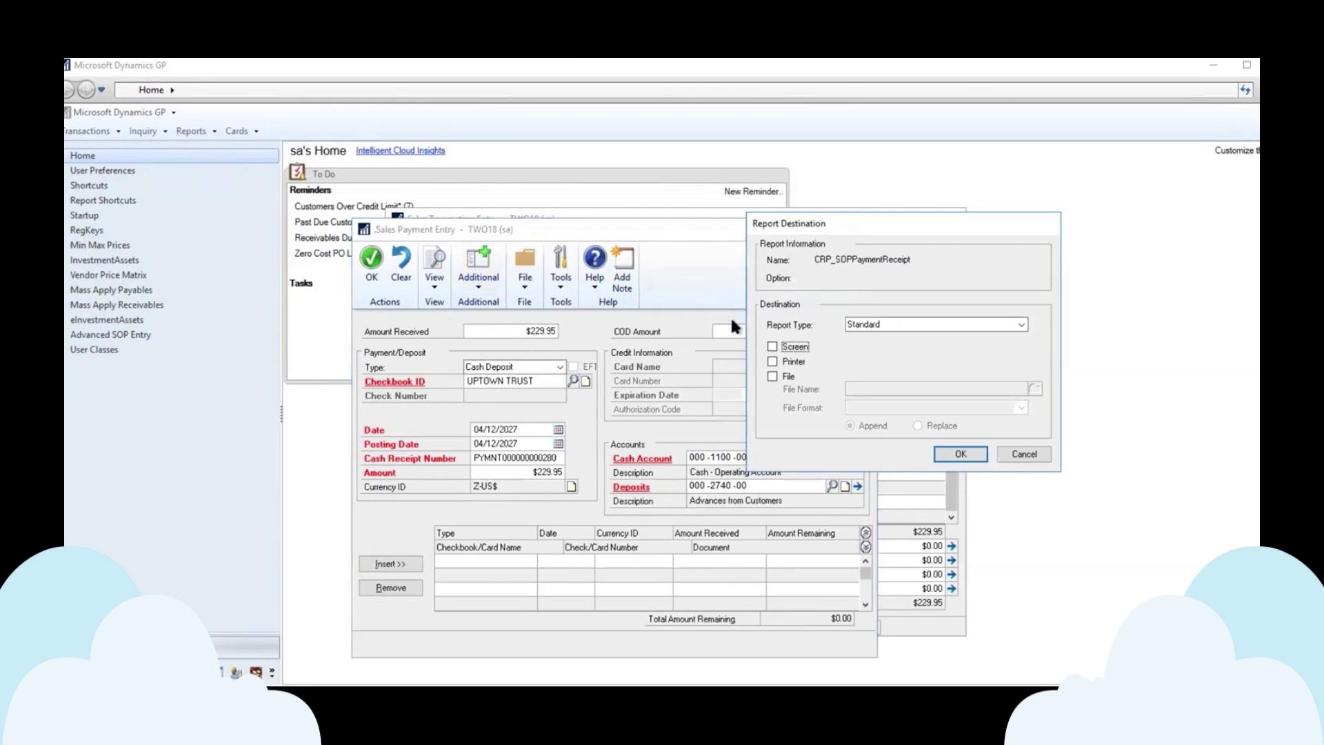
pyautogui.click(772, 347)
pyautogui.click(960, 453)
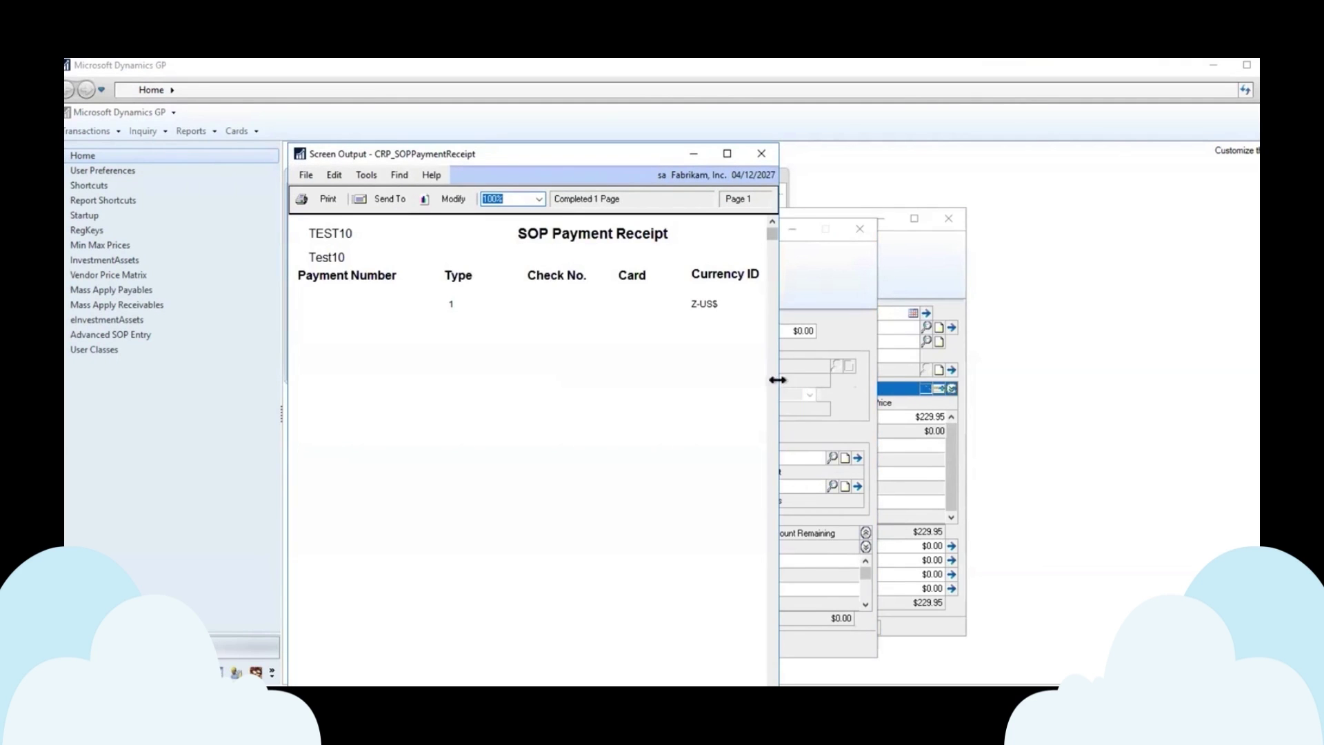
pyautogui.moveTo(778, 381); pyautogui.dragTo(994, 386)
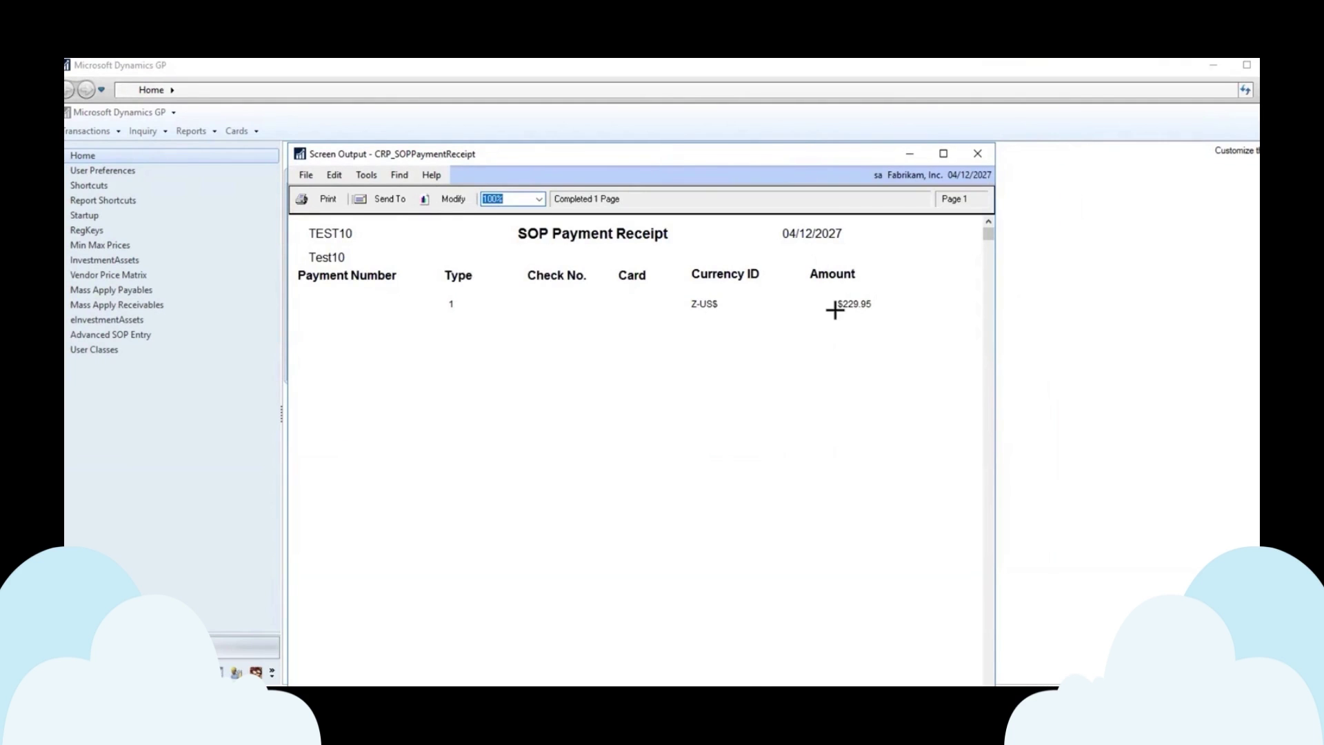
pyautogui.click(977, 153)
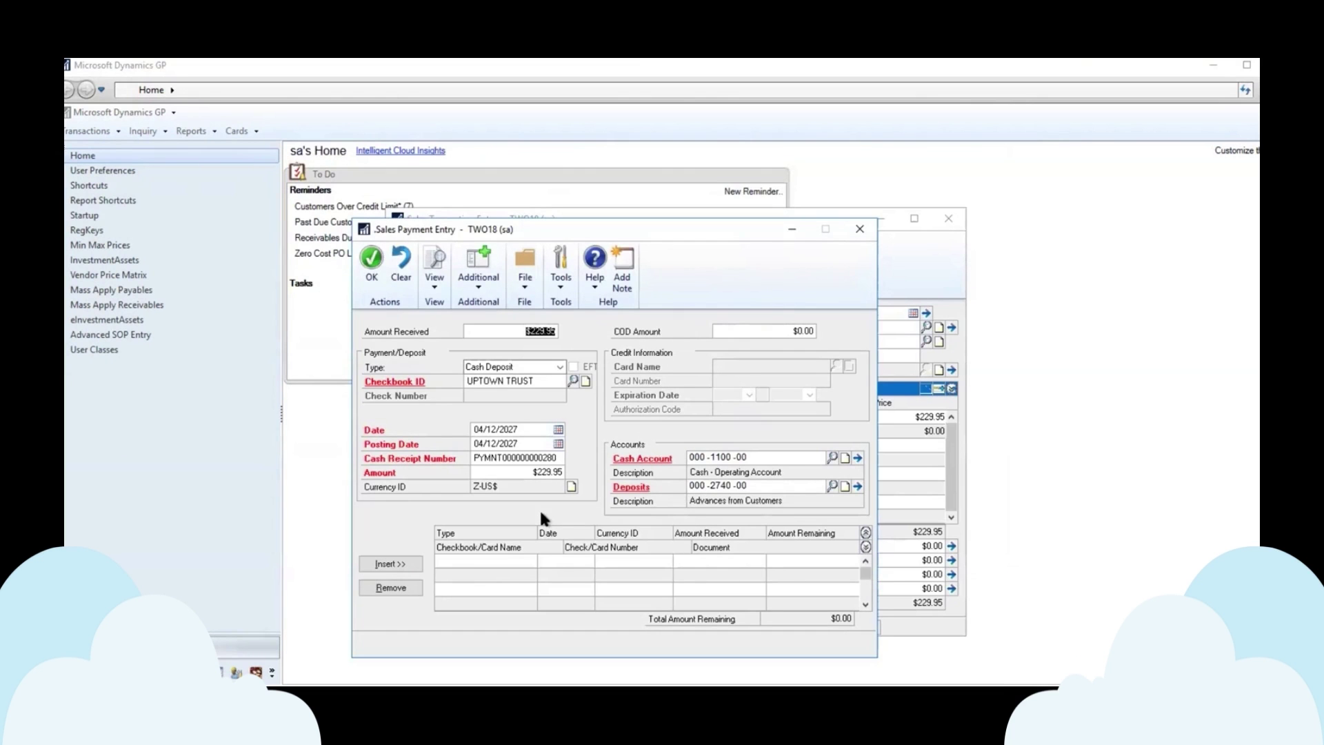
pyautogui.click(515, 457)
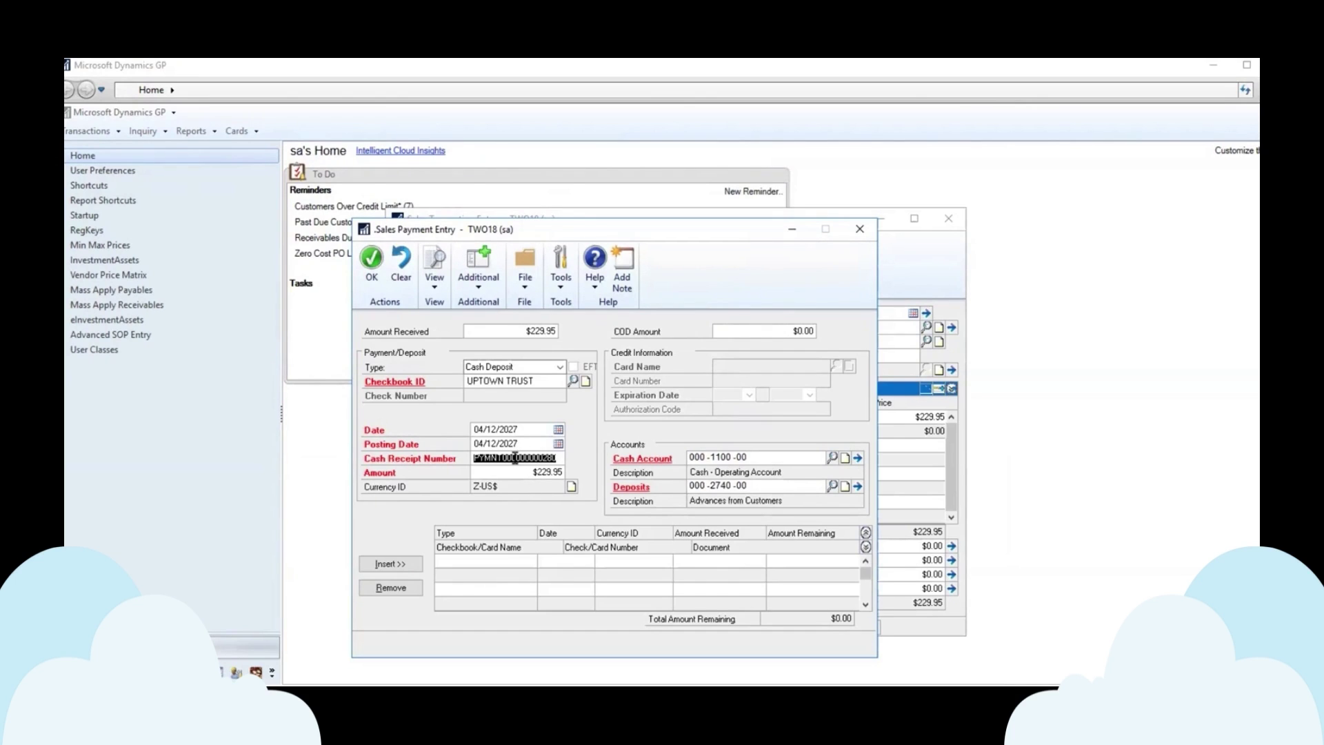